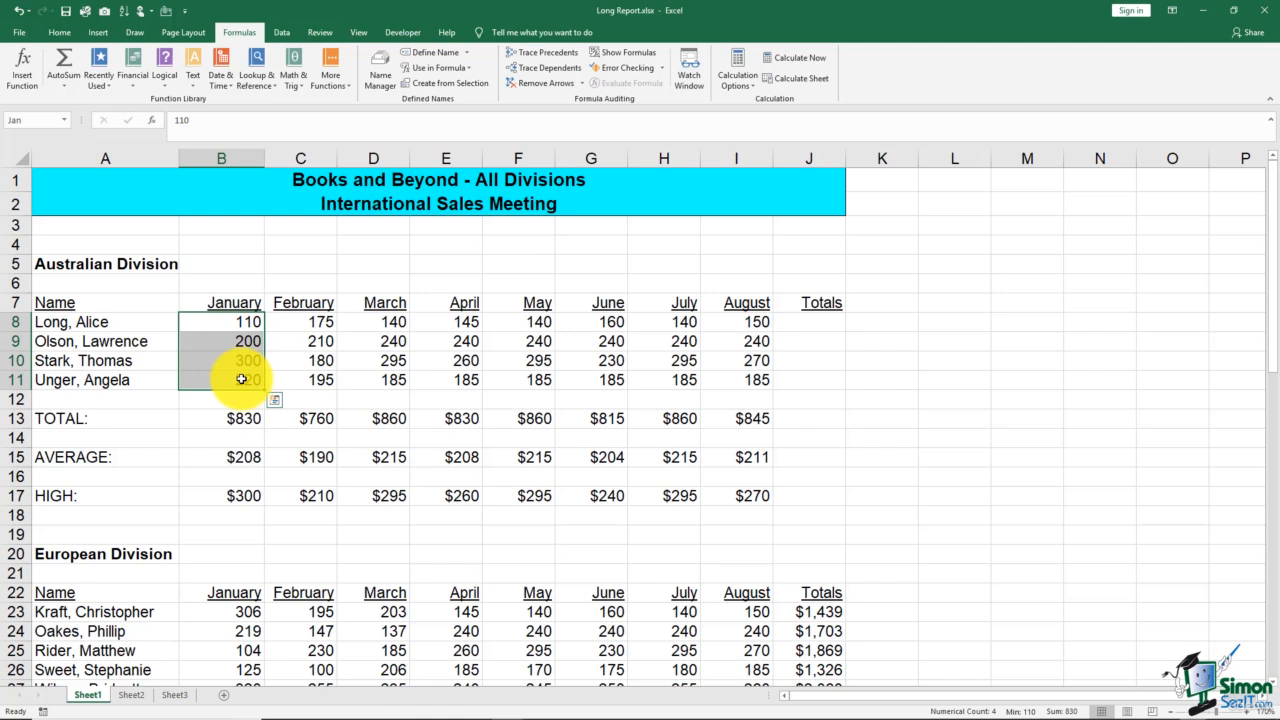
- Replace the cell range in the January total formula in B13 with the range name, making it =SUM(Jan)
{"action": "left_click", "coordinate": [198, 421]}
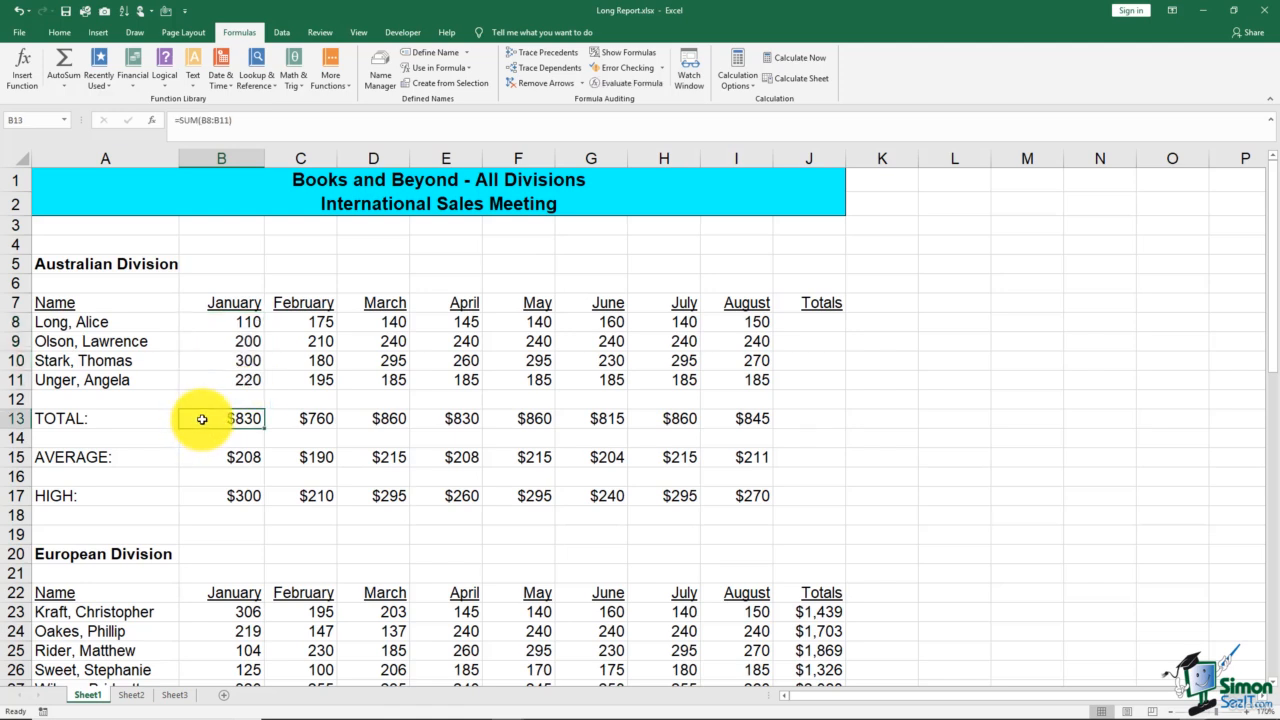
{"action": "double_click", "coordinate": [202, 419]}
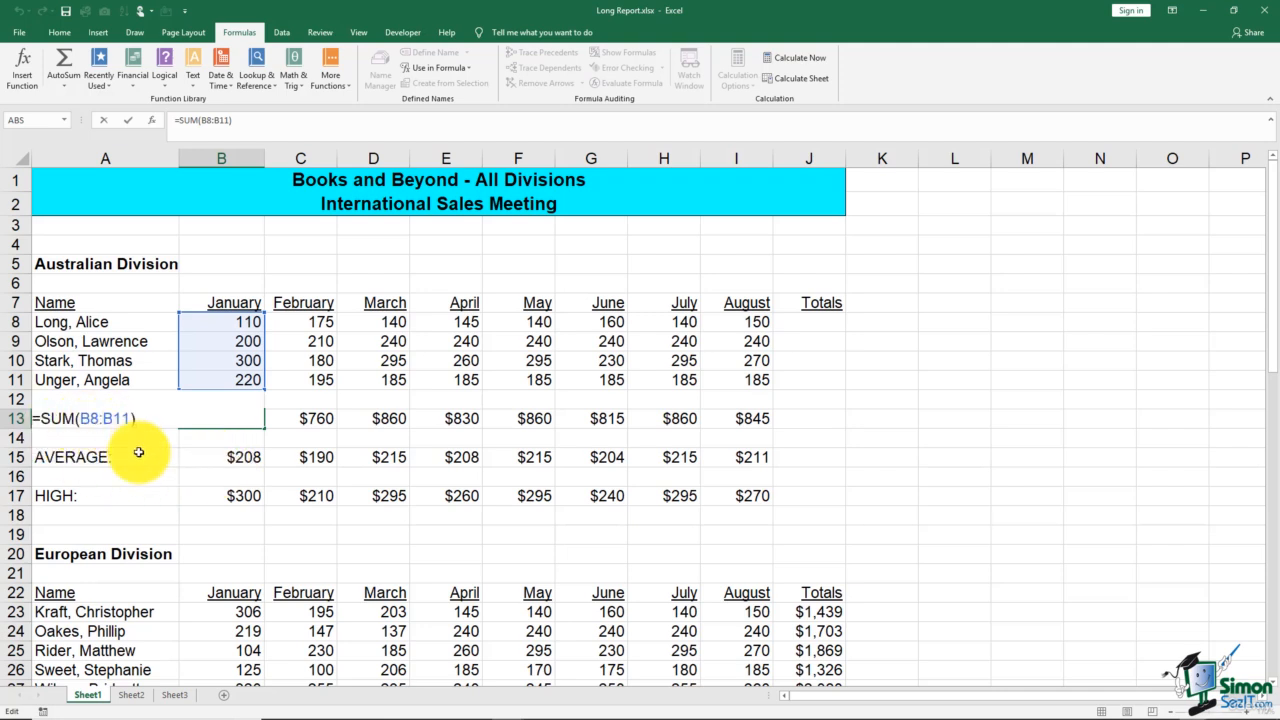
{"action": "left_click_drag", "start_coordinate": [80, 419], "coordinate": [152, 418]}
{"action": "type", "text": "Jan"}
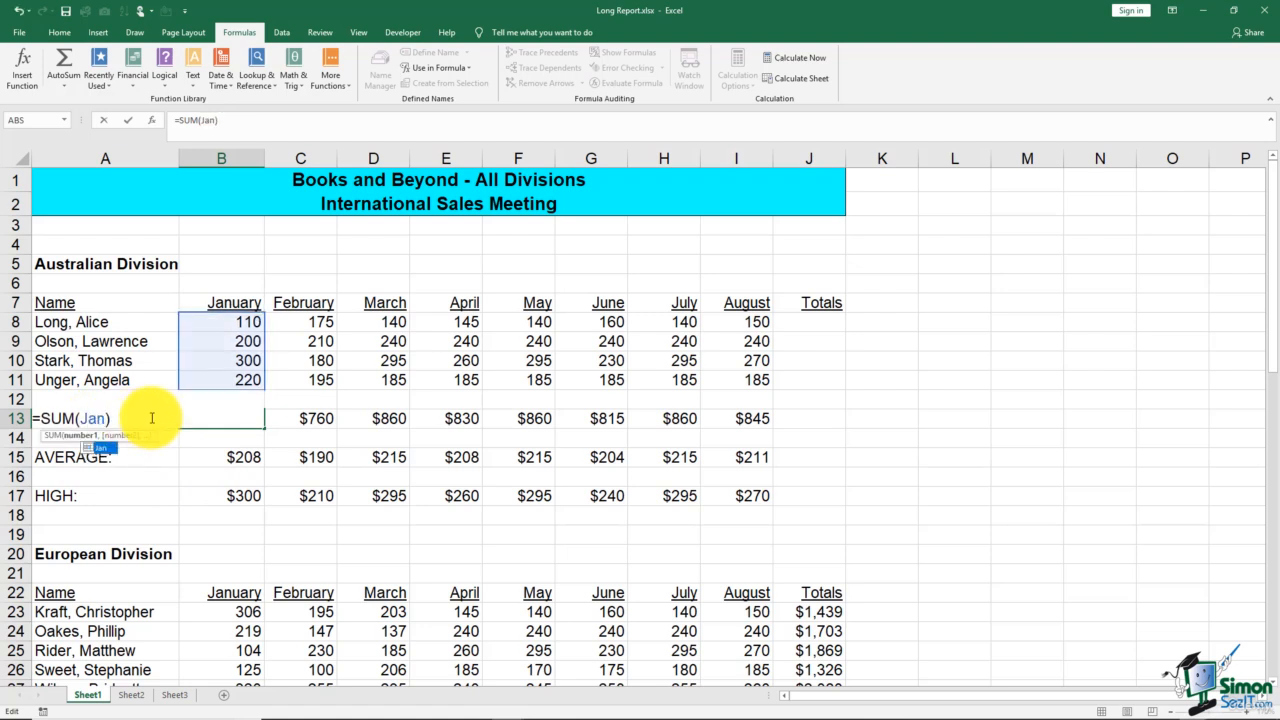
{"action": "key", "text": "Return"}
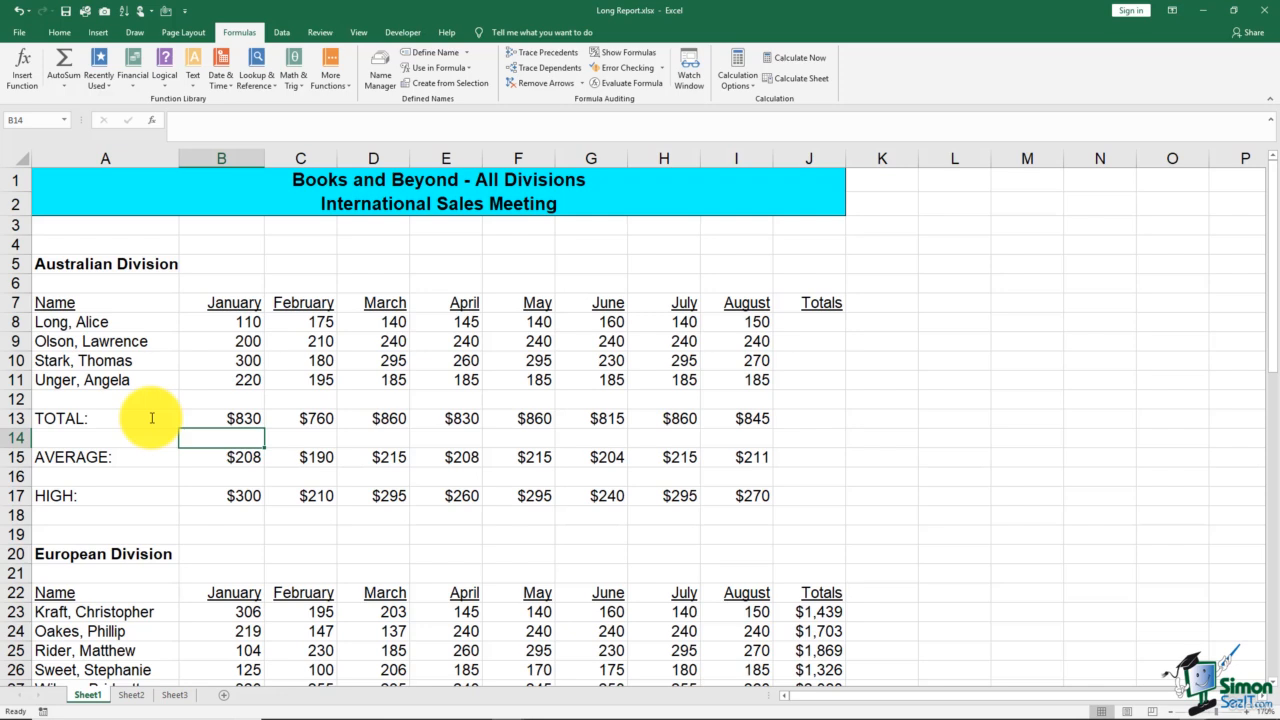
{"action": "double_click", "coordinate": [189, 418]}
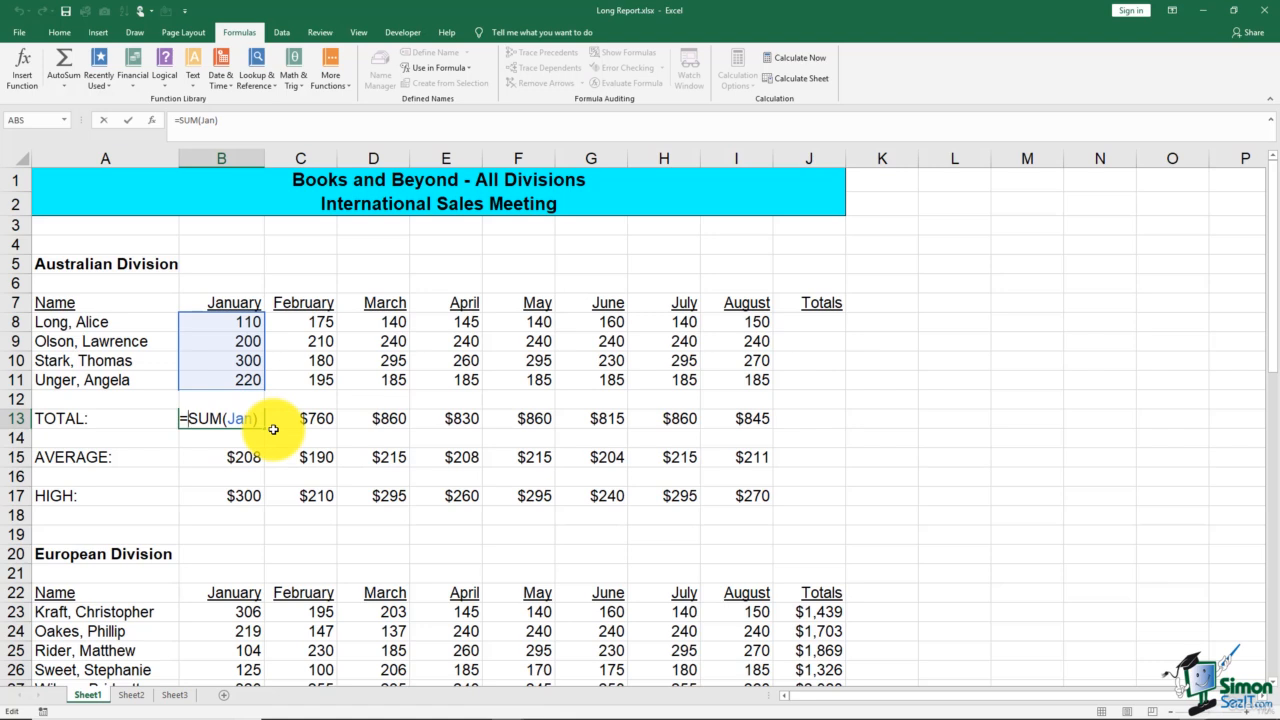
{"action": "key", "text": "ctrl+Return"}
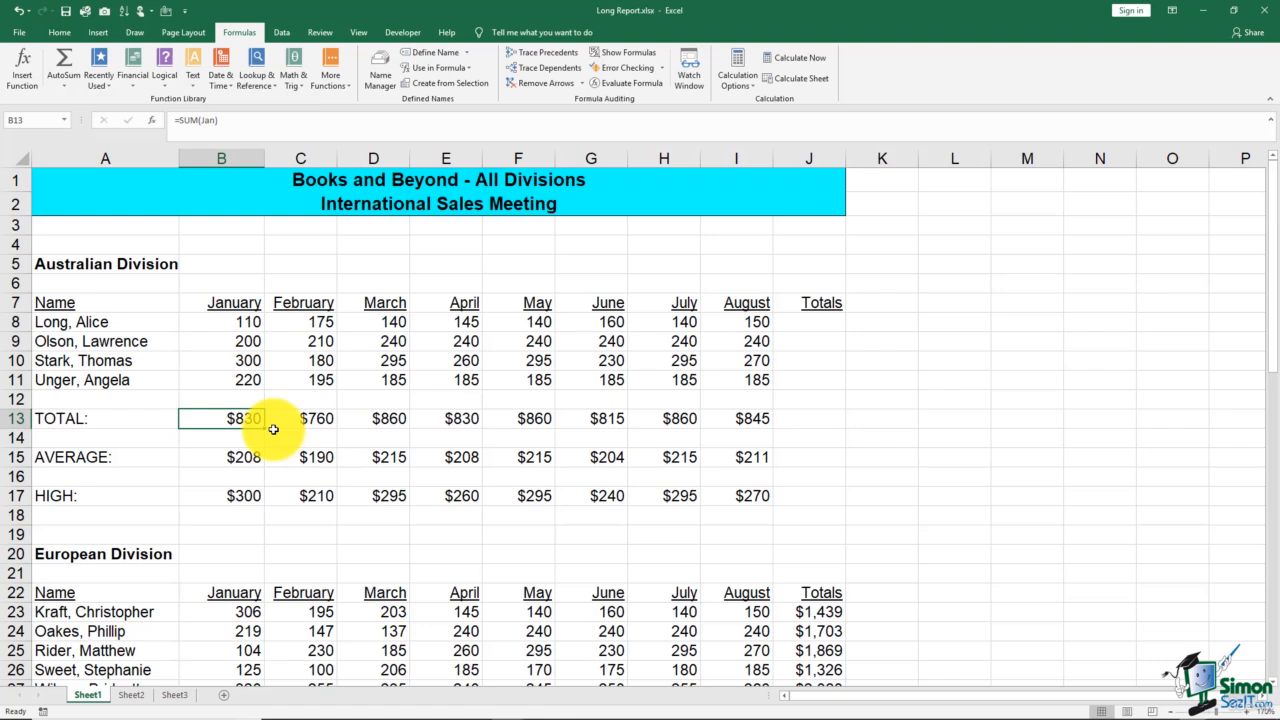
{"action": "left_click_drag", "start_coordinate": [289, 420], "coordinate": [738, 430]}
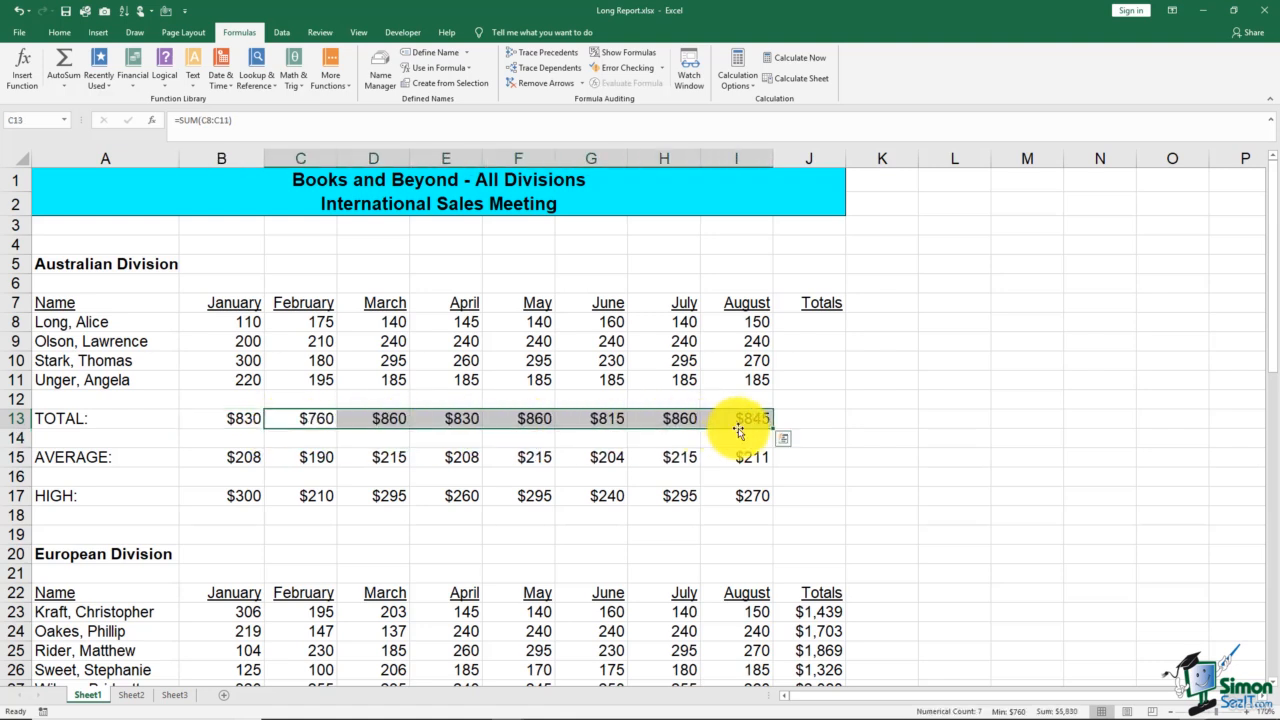
{"action": "key", "text": "BackSpace"}
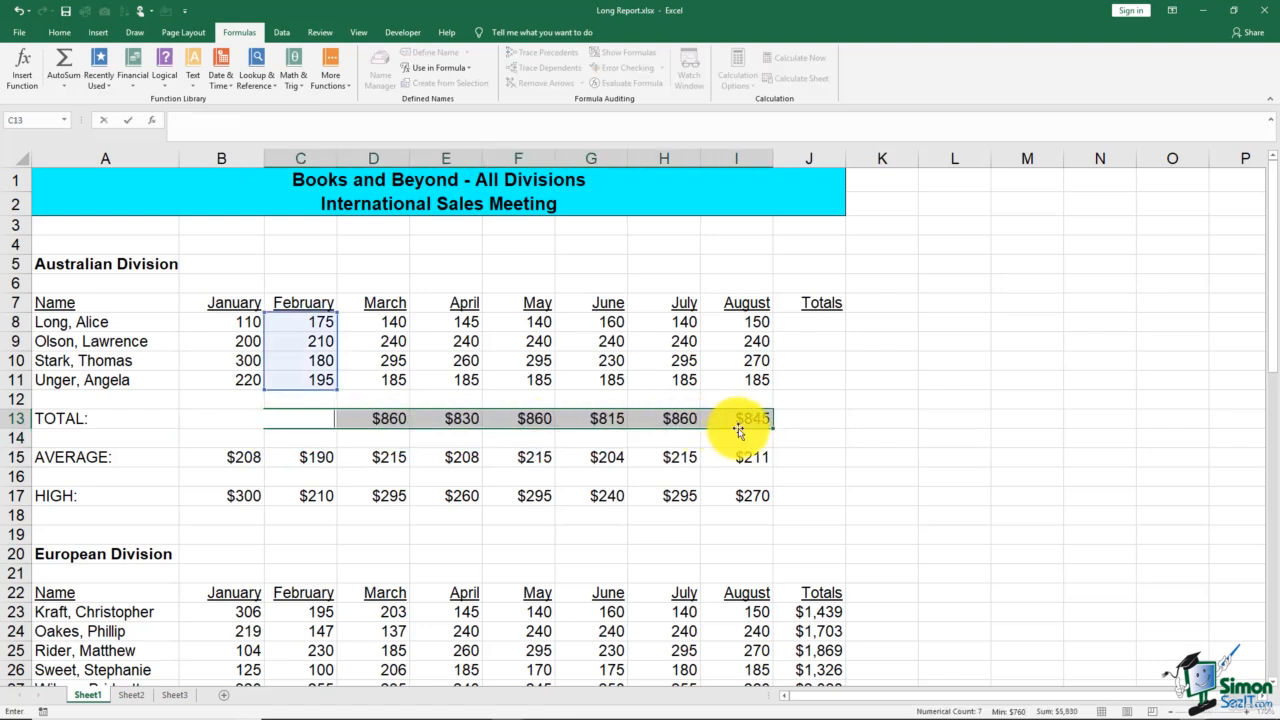
{"action": "key", "text": "ctrl+Return"}
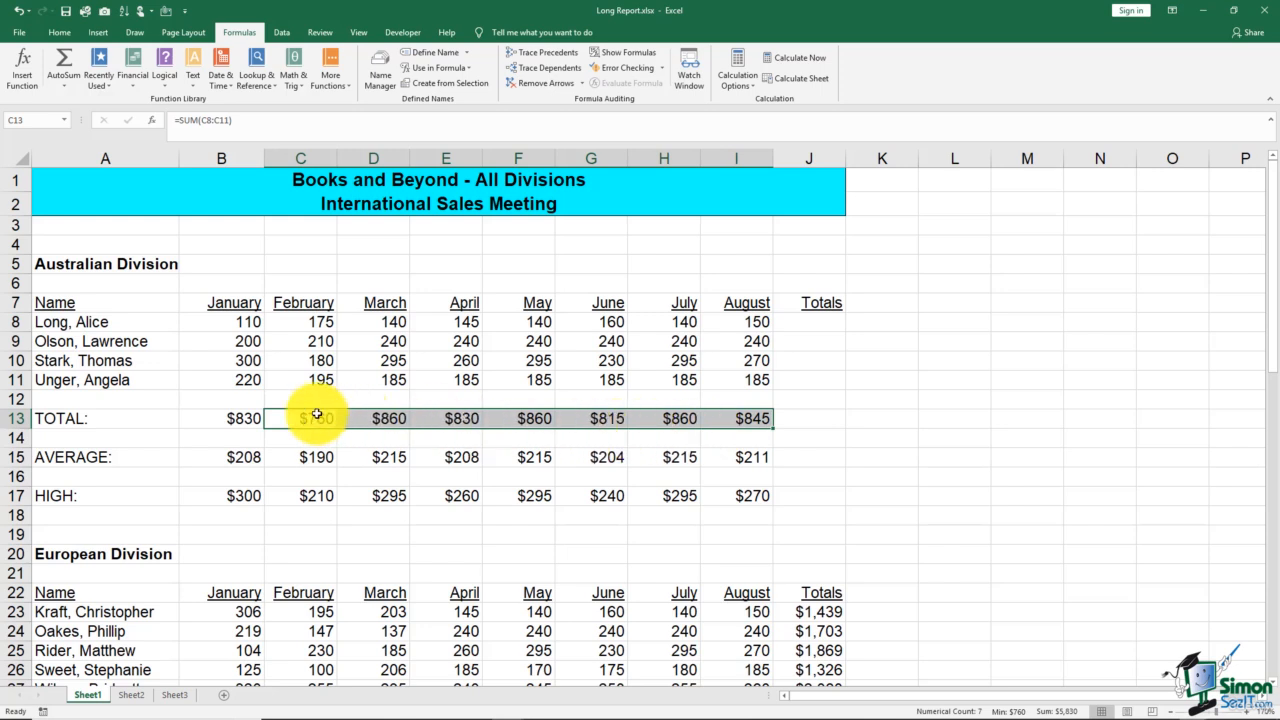
- Try filling the January total formula from B13 across to I13, and undo the fill
{"action": "left_click", "coordinate": [240, 419]}
{"action": "left_click_drag", "start_coordinate": [264, 428], "coordinate": [770, 424]}
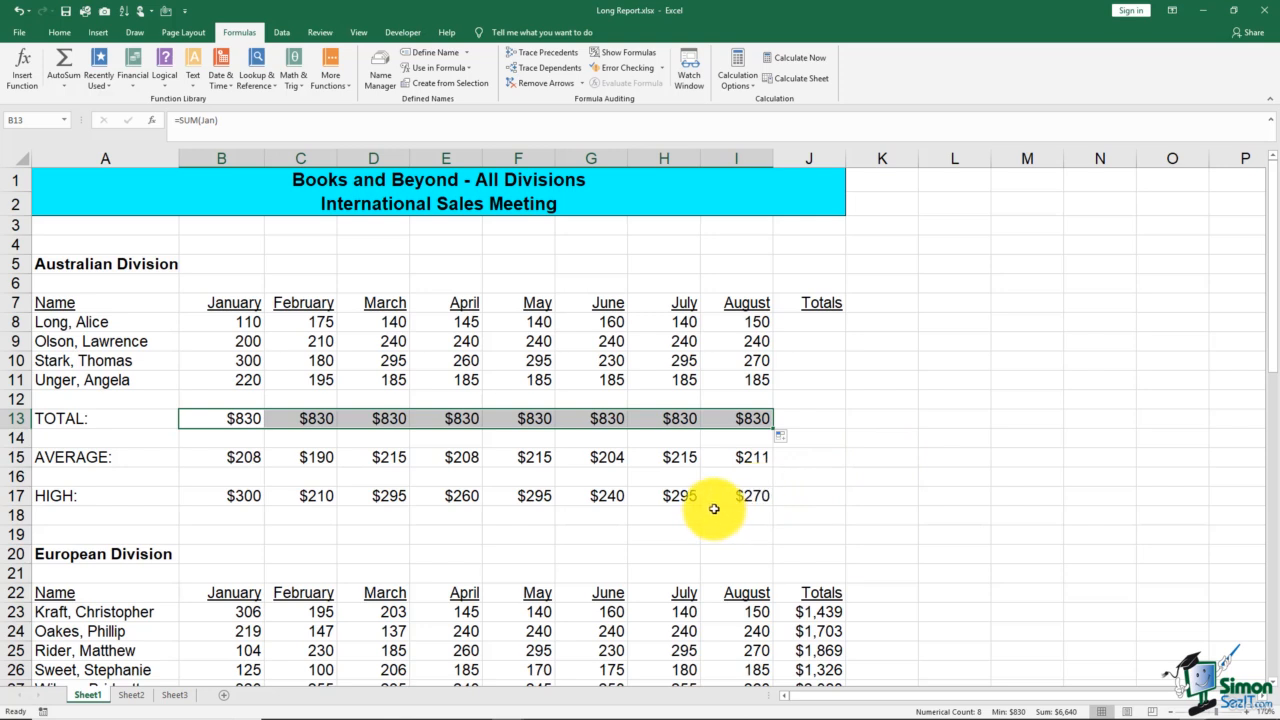
{"action": "left_click", "coordinate": [17, 10]}
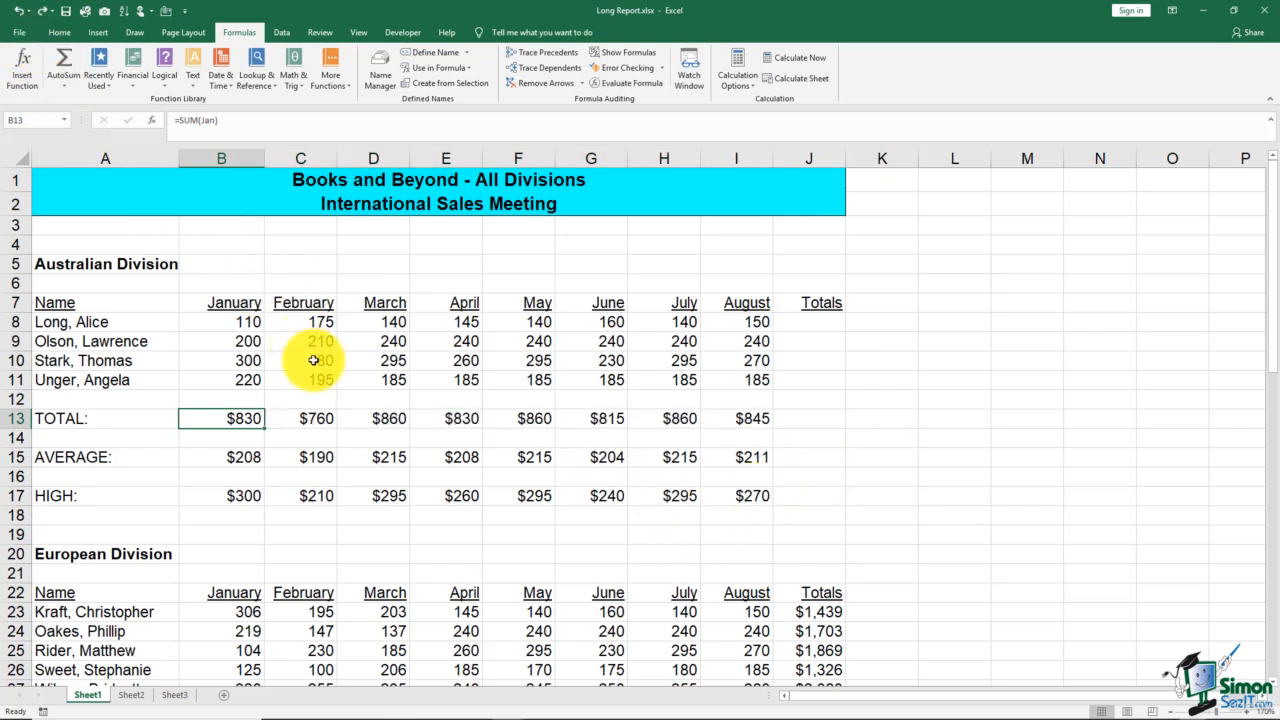
- Enter =max(Jan) in cell E5 of Sheet3, and go back to the January HIGH cell B17 on Sheet1
{"action": "left_click", "coordinate": [180, 695]}
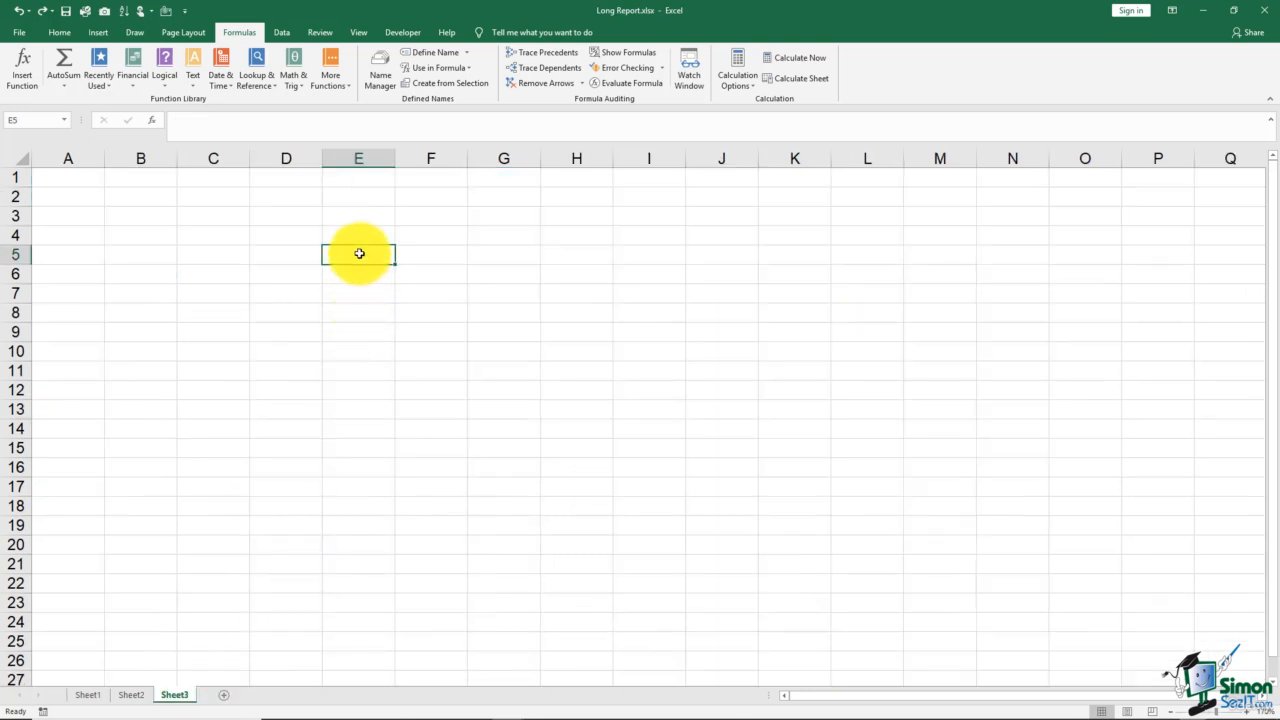
{"action": "type", "text": "=max"}
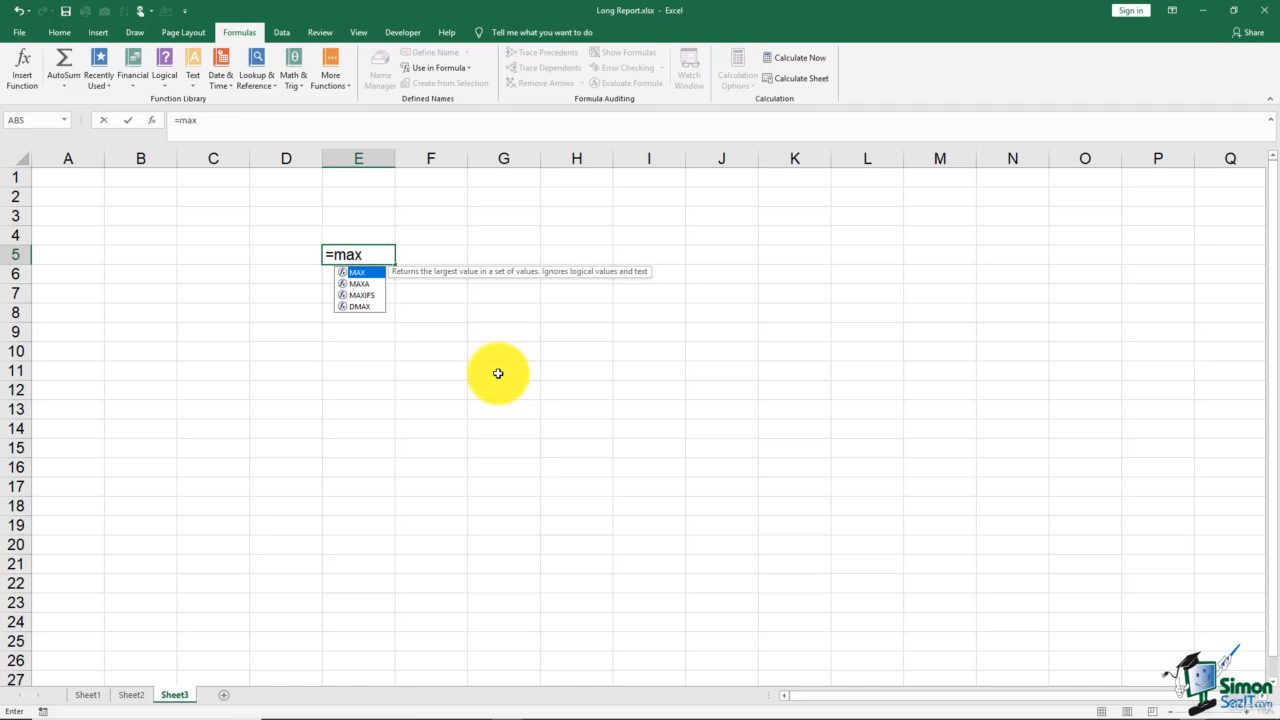
{"action": "type", "text": "("}
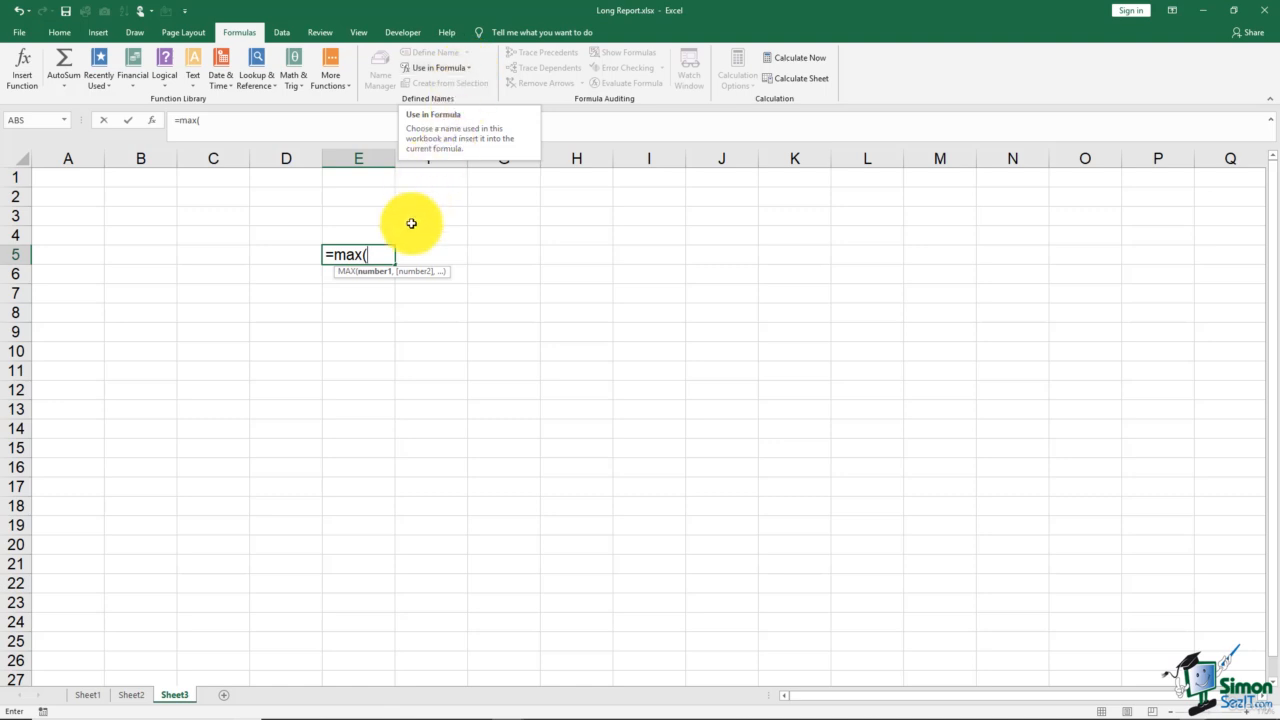
{"action": "left_click", "coordinate": [63, 122]}
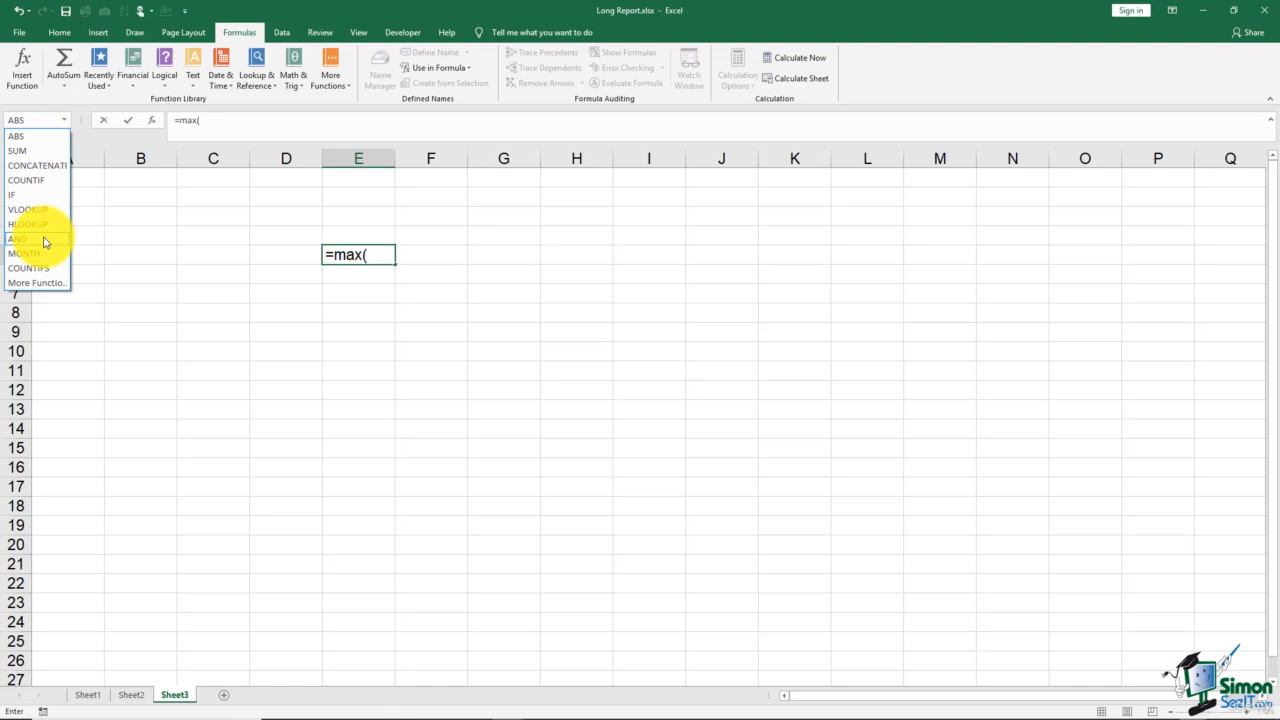
{"action": "key", "text": "Escape"}
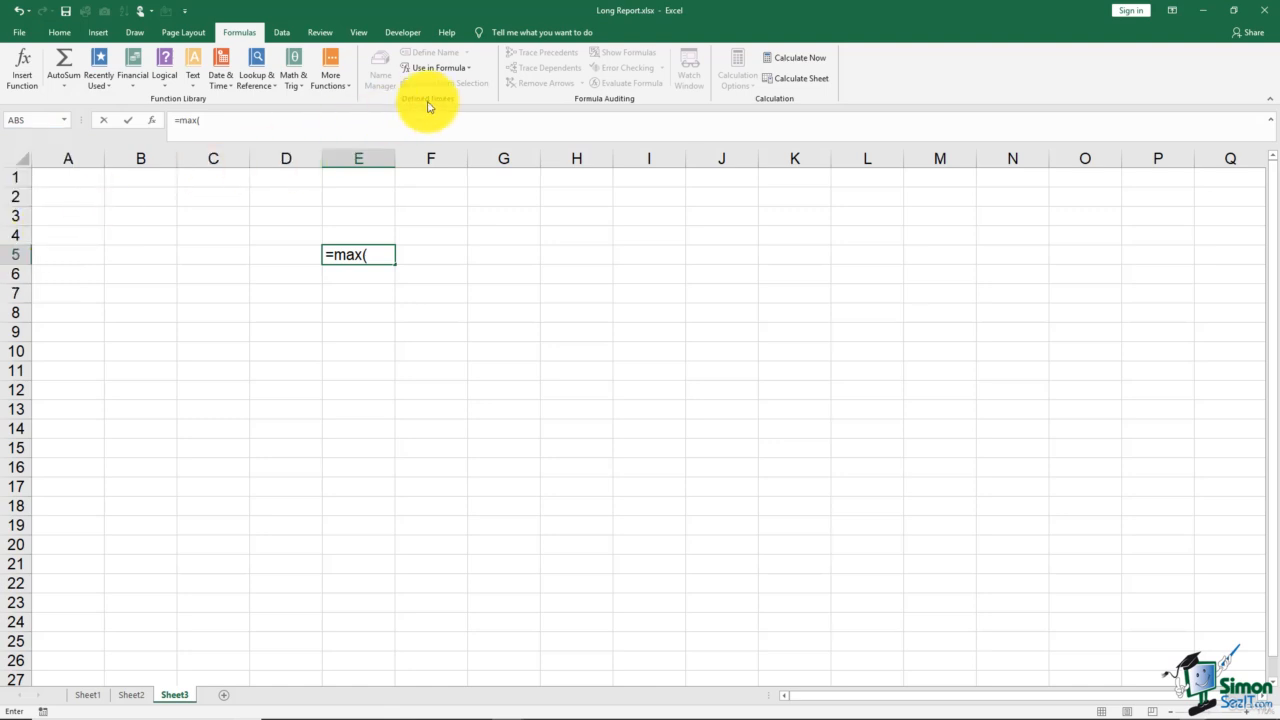
{"action": "left_click", "coordinate": [467, 70]}
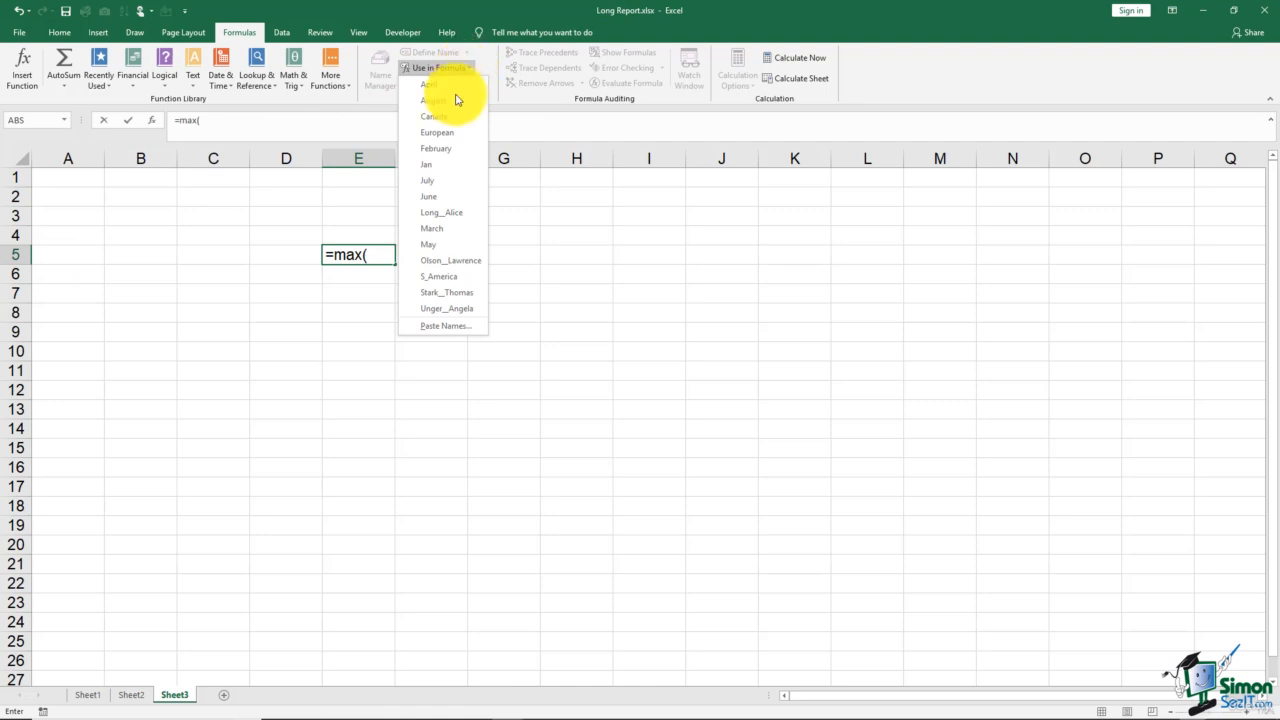
{"action": "key", "text": "Escape"}
{"action": "type", "text": "Jan"}
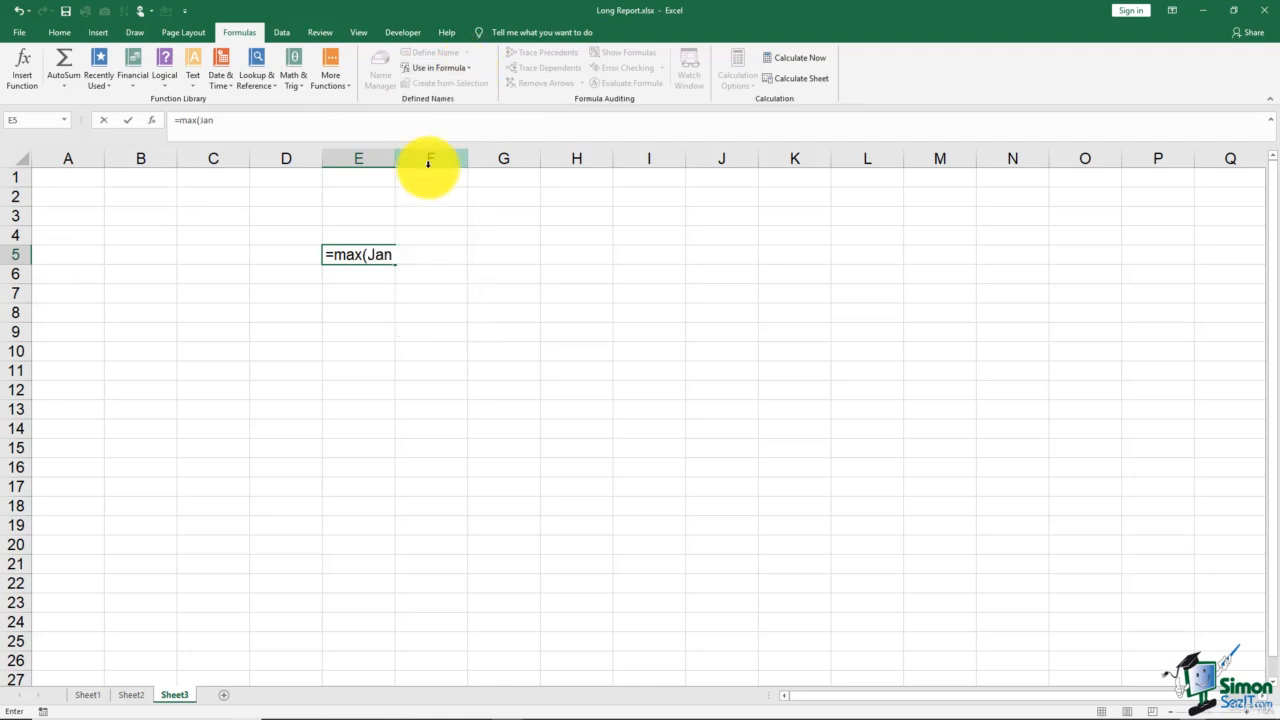
{"action": "key", "text": "Return"}
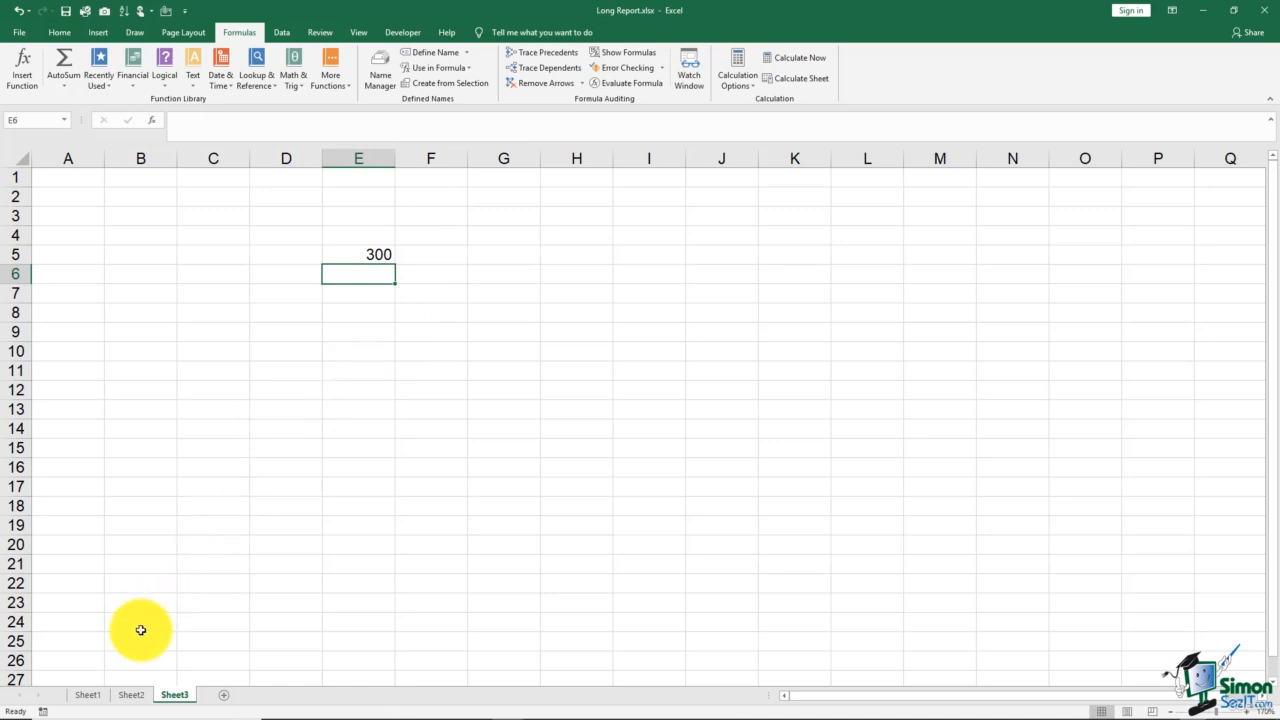
{"action": "left_click", "coordinate": [92, 699]}
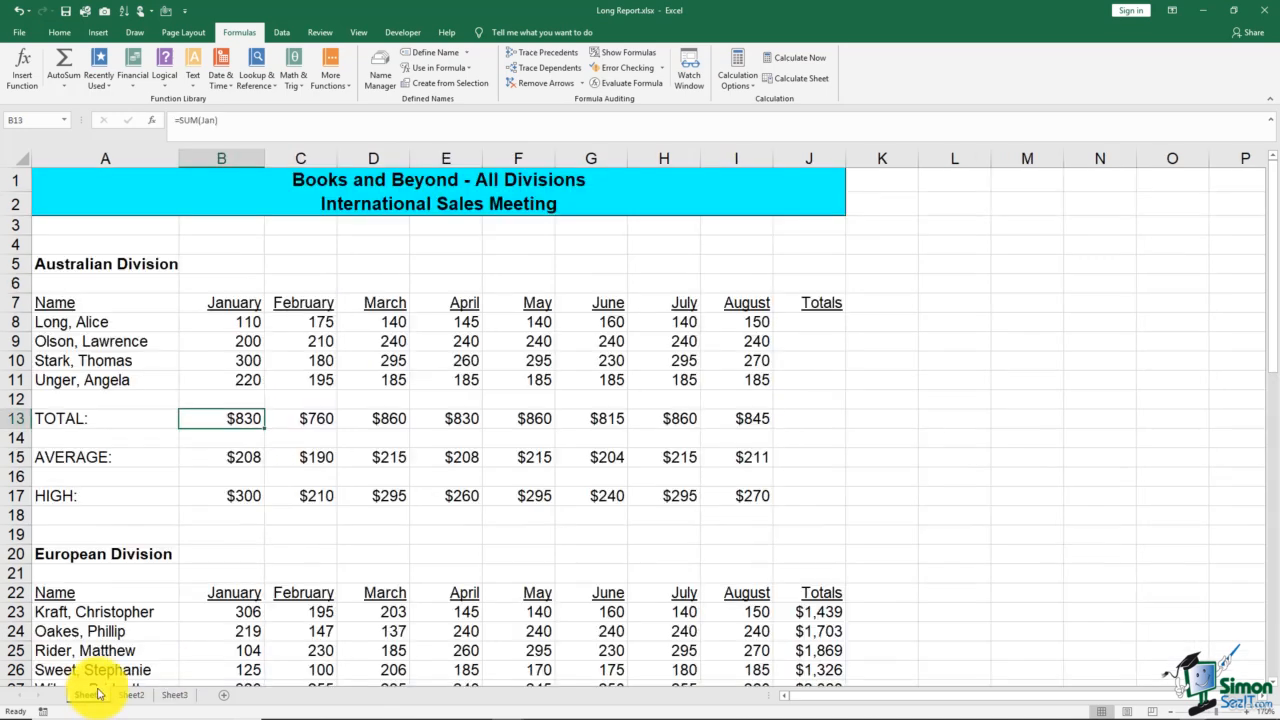
{"action": "left_click", "coordinate": [230, 496]}
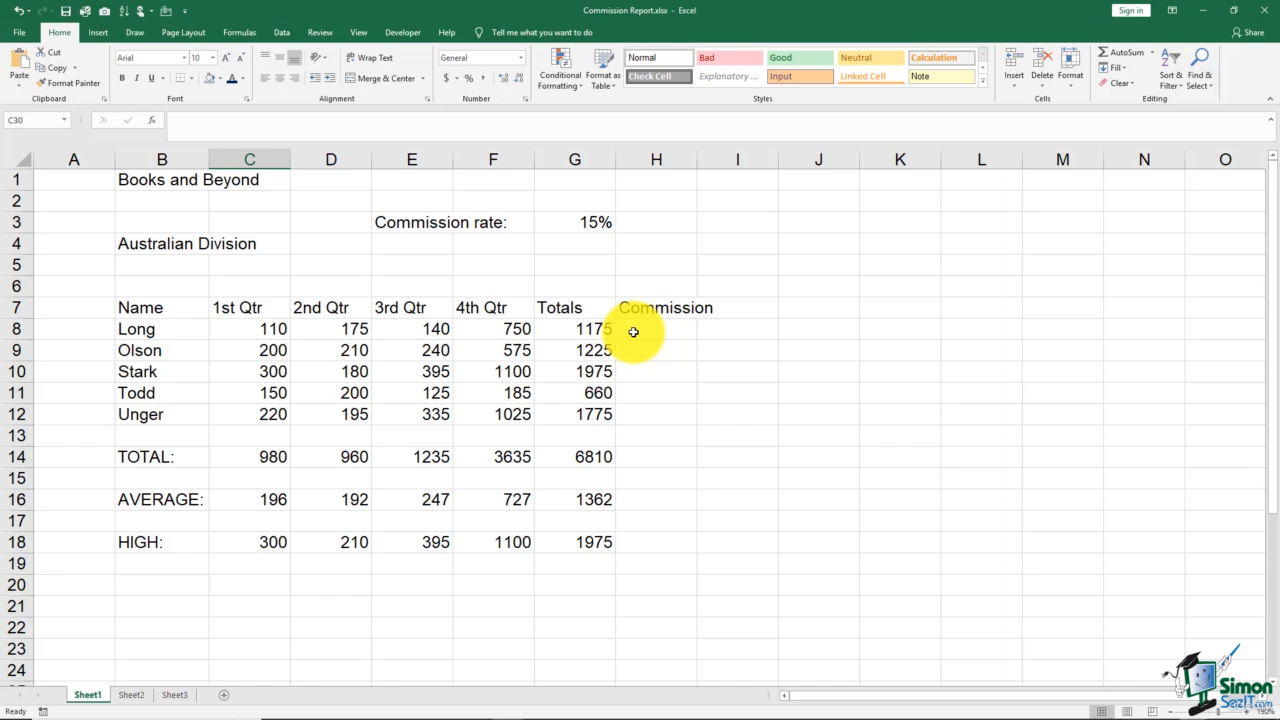
- Calculate the first commission in H8 with =G8*G3, and fill the formula down to H12
{"action": "left_click", "coordinate": [633, 332]}
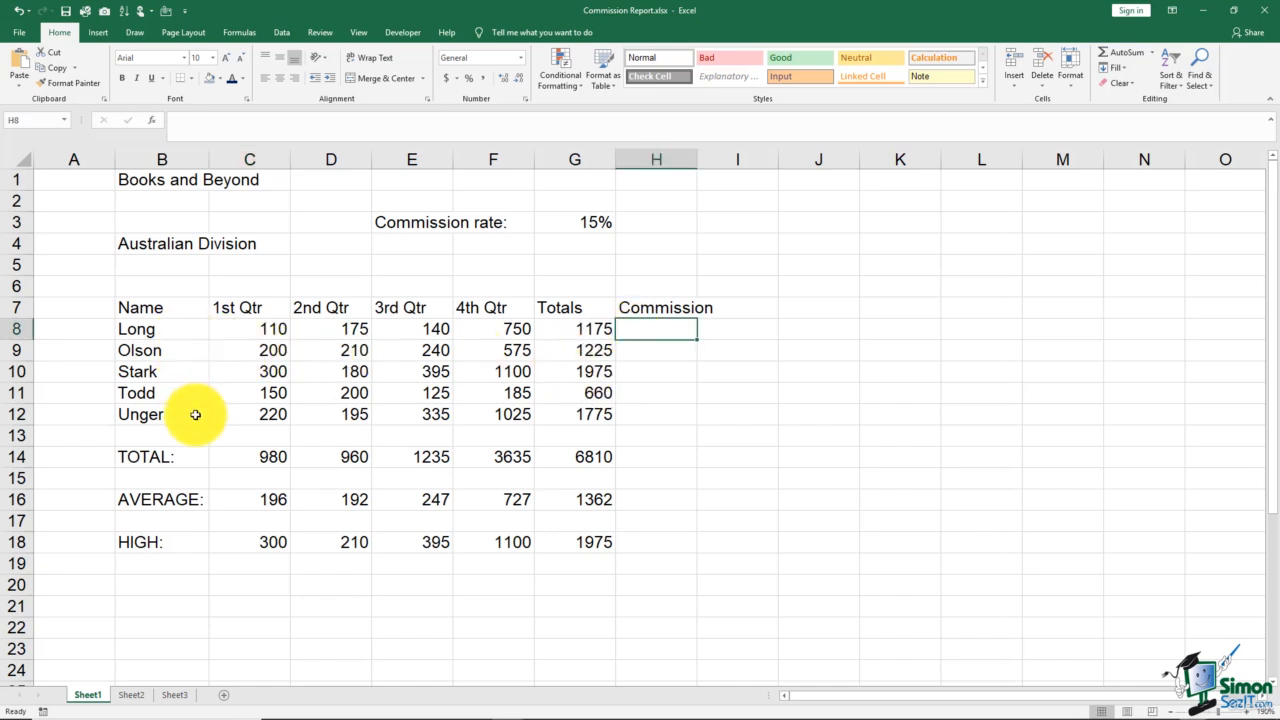
{"action": "left_click", "coordinate": [552, 330]}
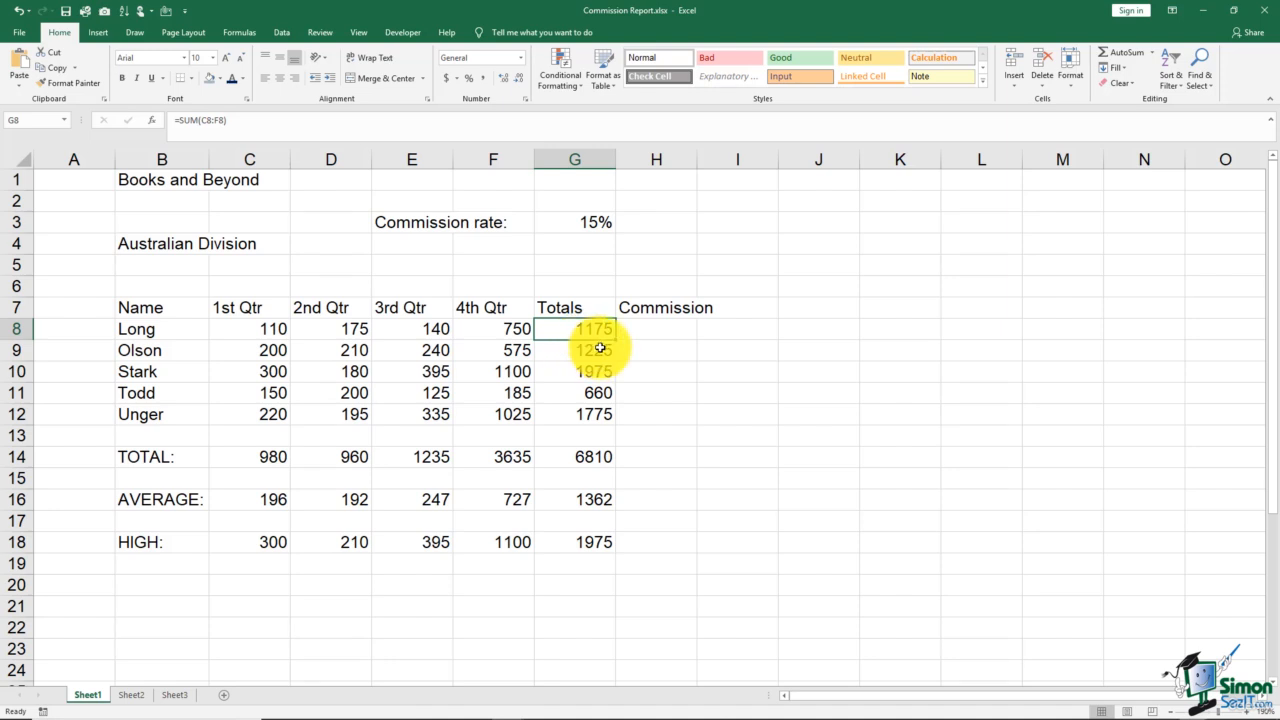
{"action": "left_click", "coordinate": [653, 334]}
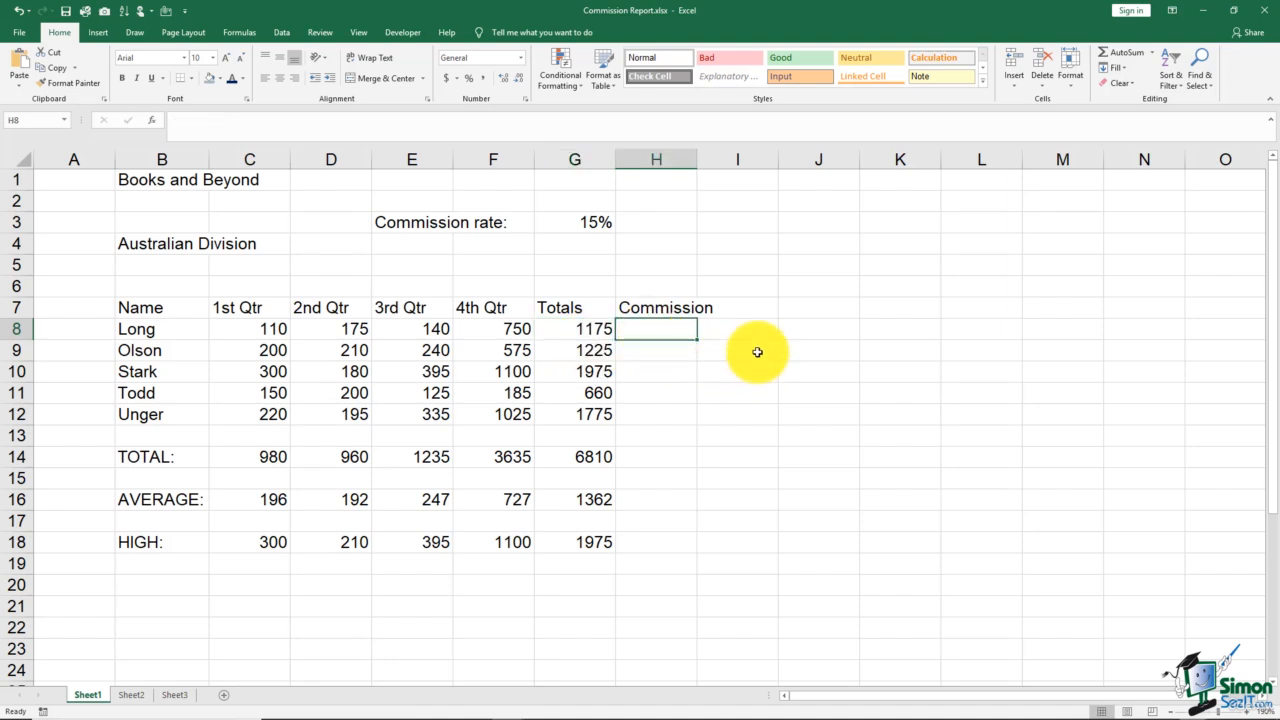
{"action": "type", "text": "="}
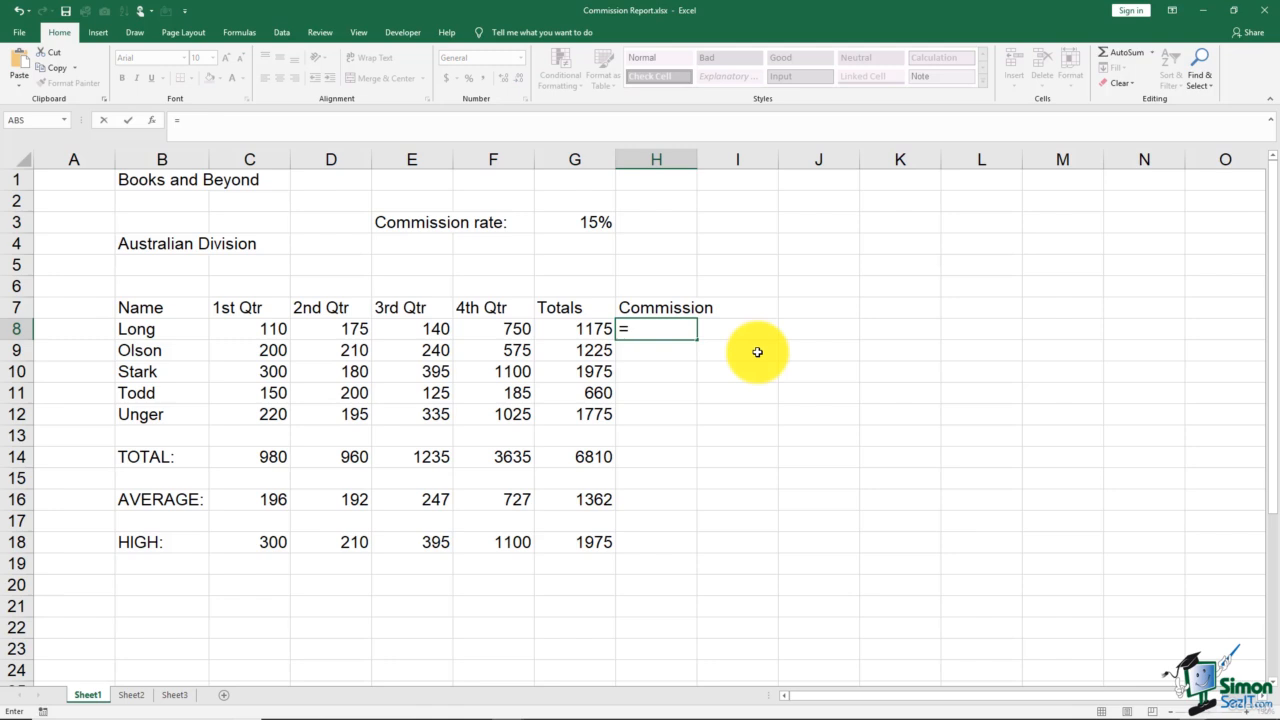
{"action": "left_click", "coordinate": [601, 330]}
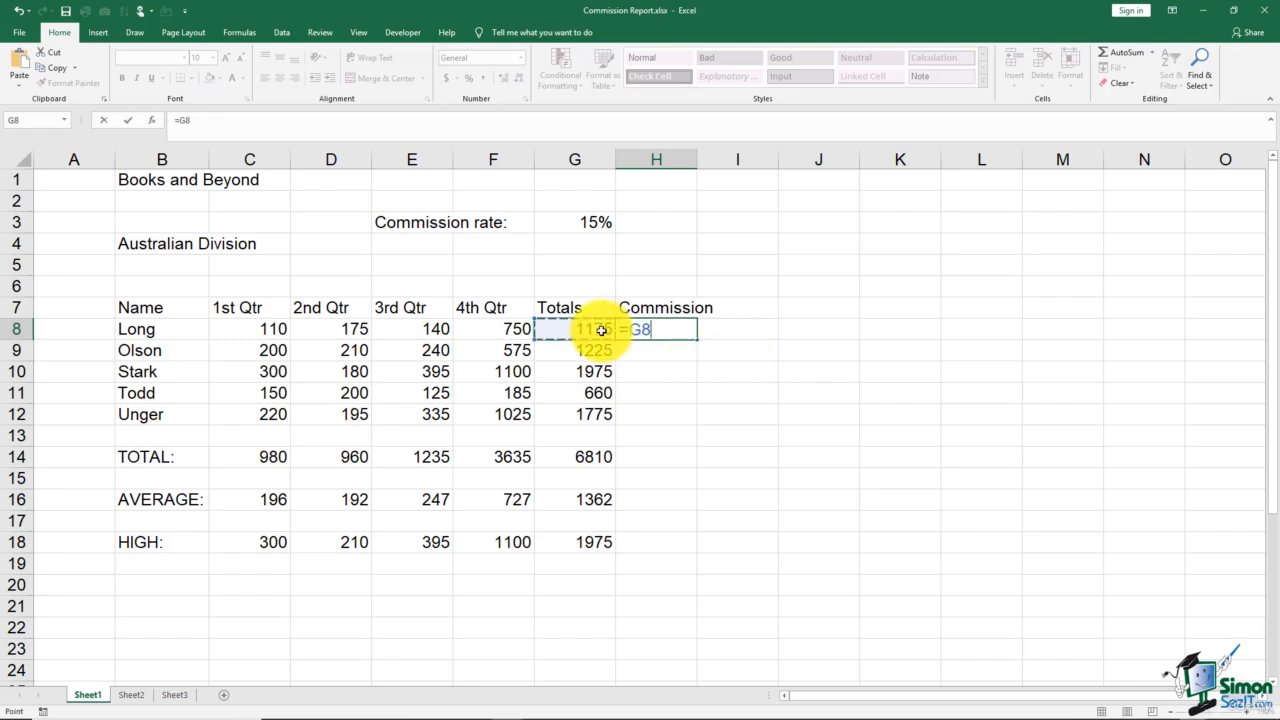
{"action": "type", "text": "*"}
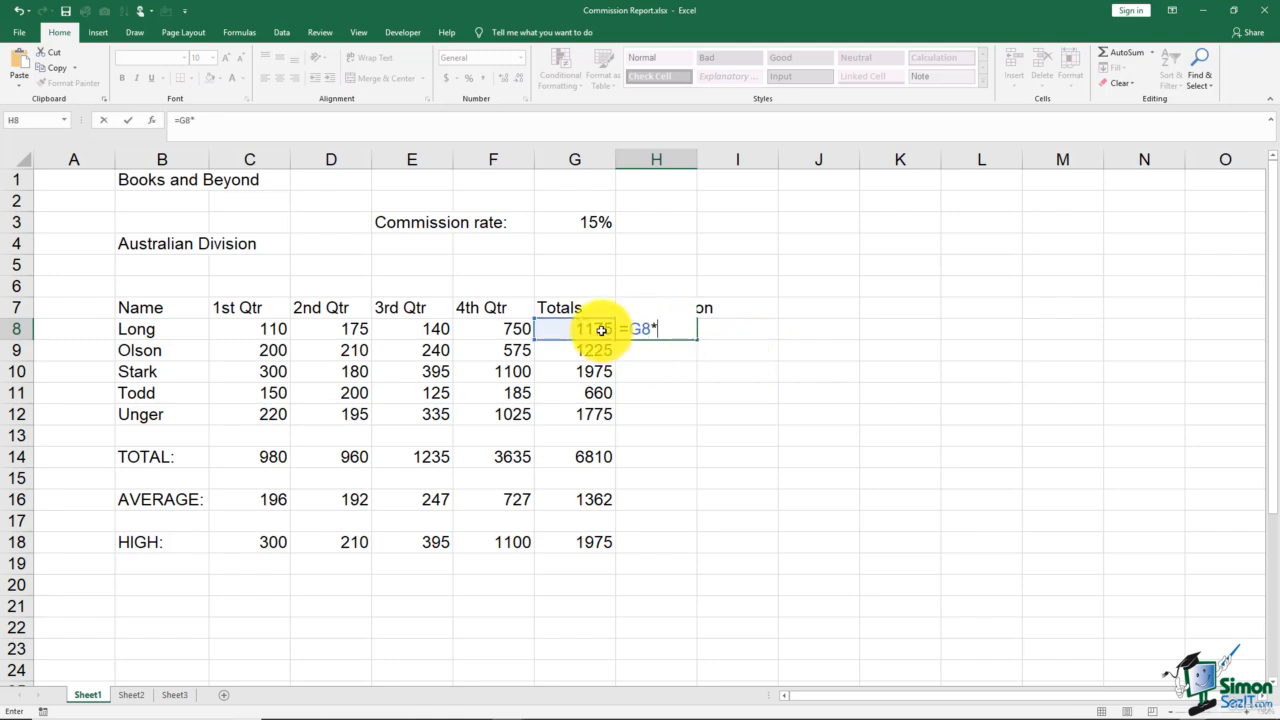
{"action": "left_click", "coordinate": [565, 223]}
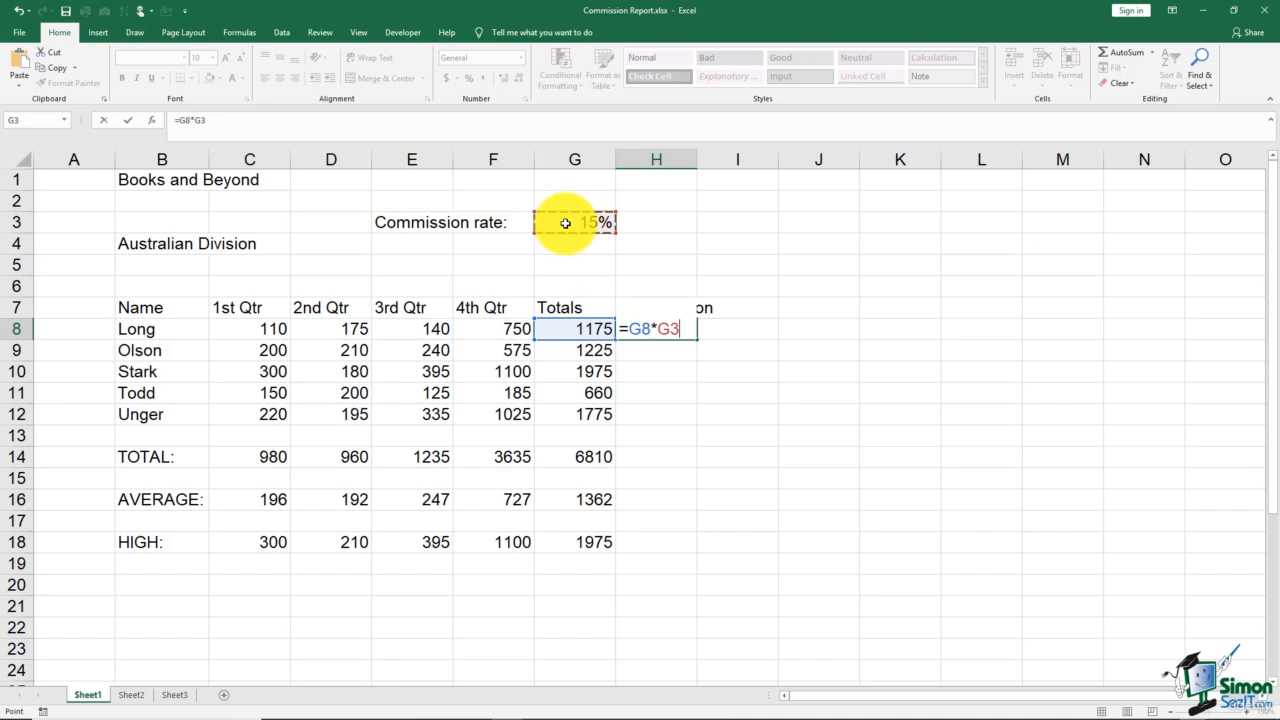
{"action": "key", "text": "Return"}
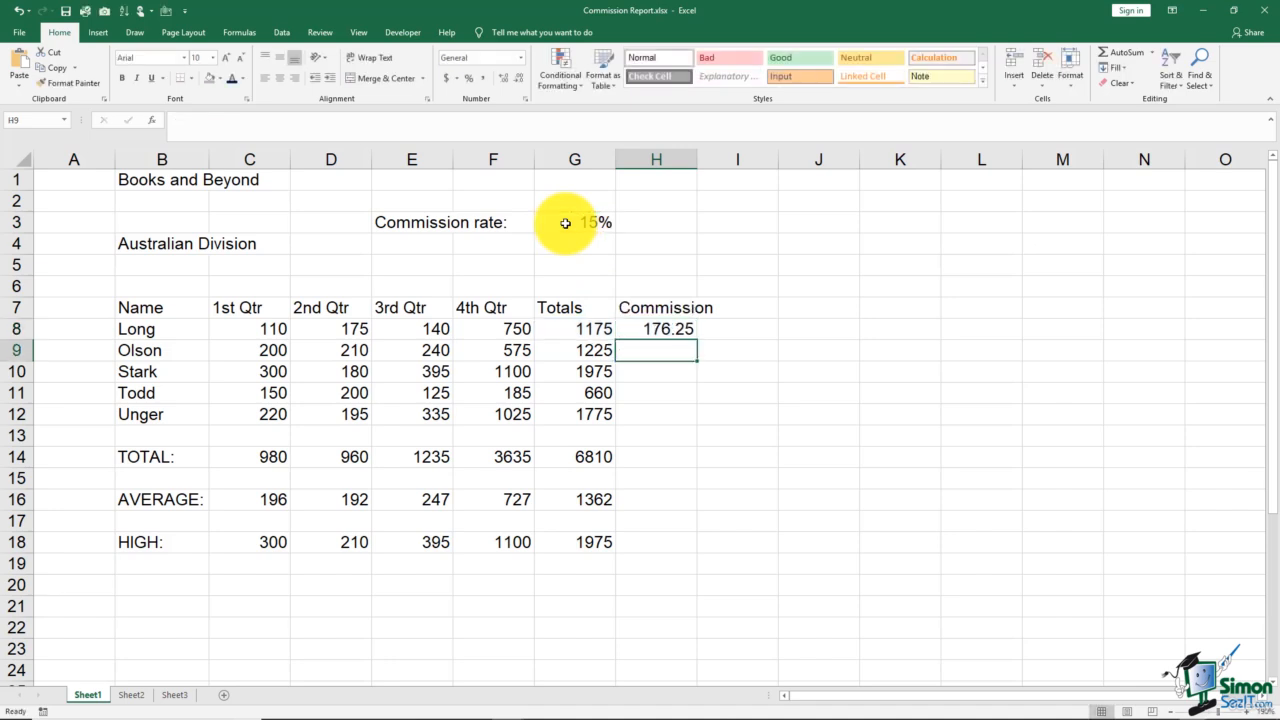
{"action": "left_click", "coordinate": [664, 329]}
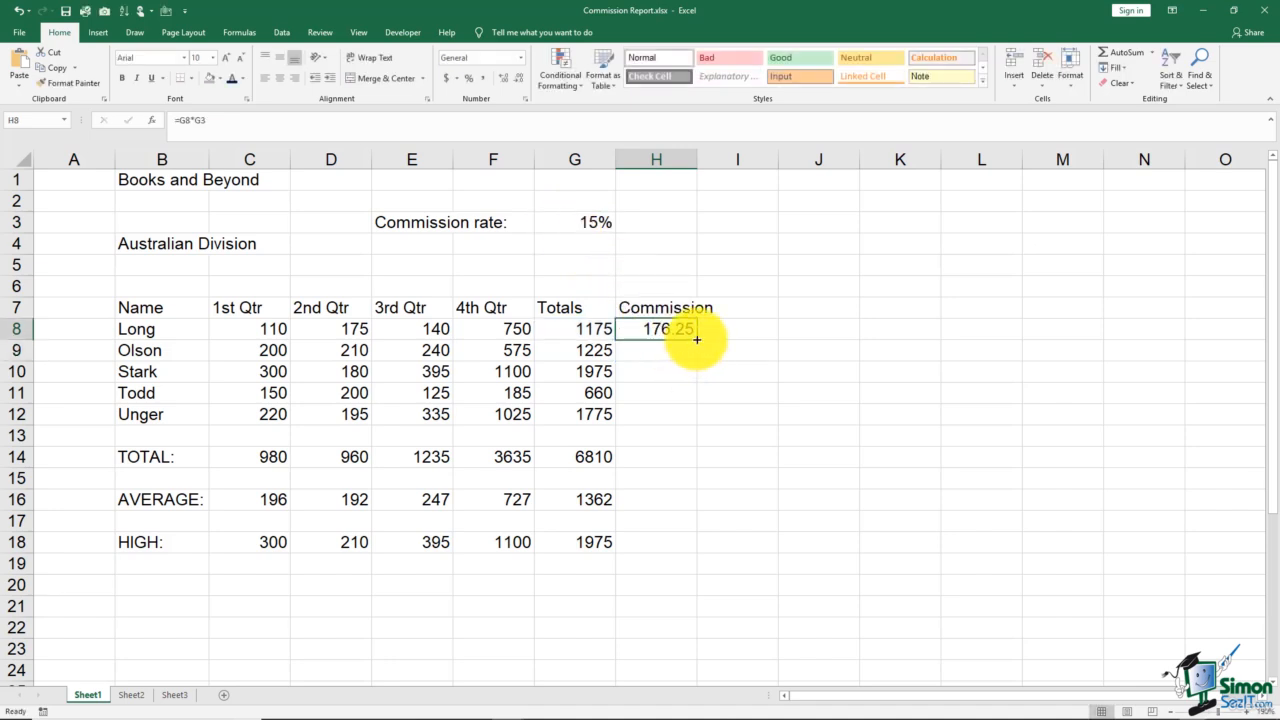
{"action": "left_click_drag", "start_coordinate": [697, 340], "coordinate": [696, 421]}
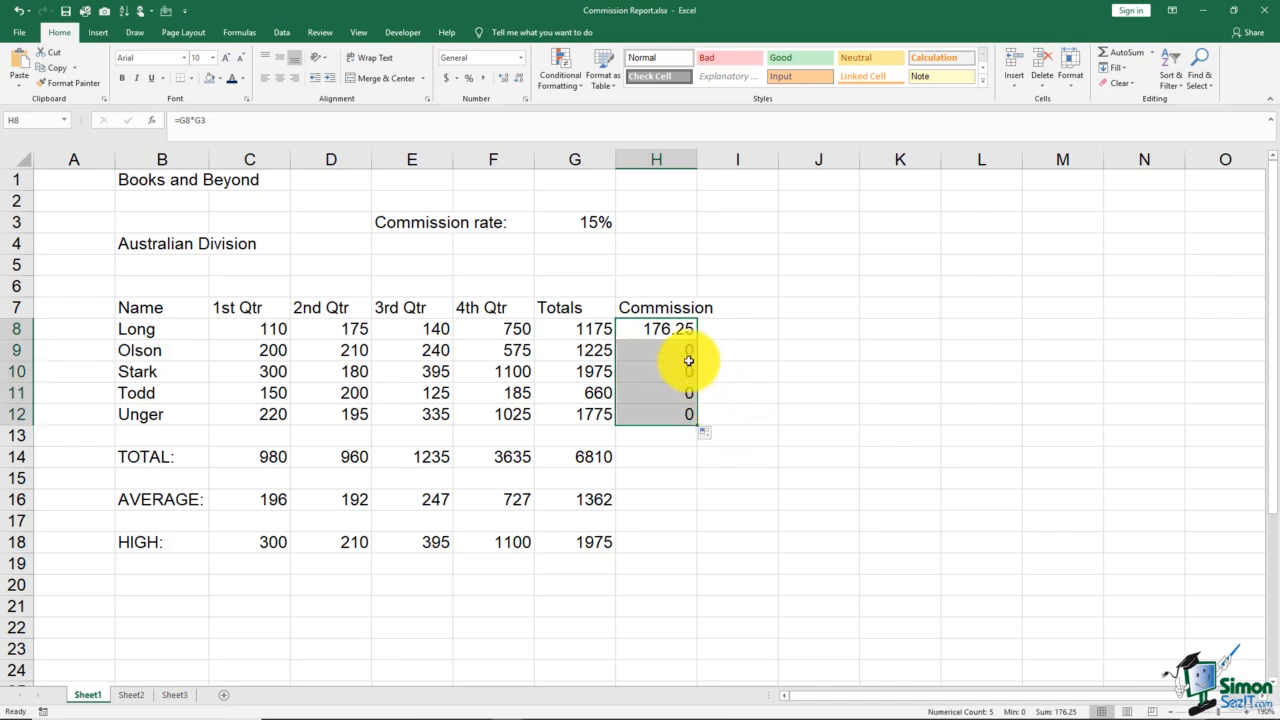
- Make the commission rate reference in H8 absolute, giving =G8*$G$3, and fill the formula down to H12
{"action": "double_click", "coordinate": [667, 332]}
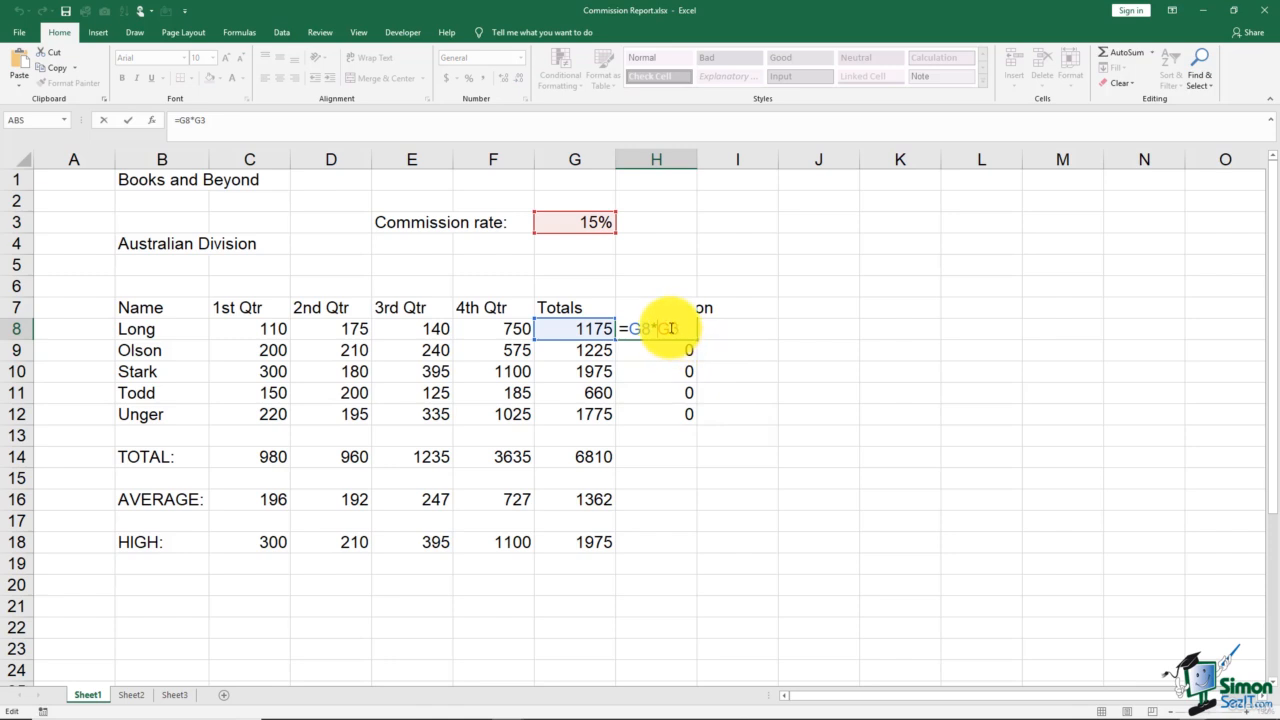
{"action": "left_click", "coordinate": [672, 329]}
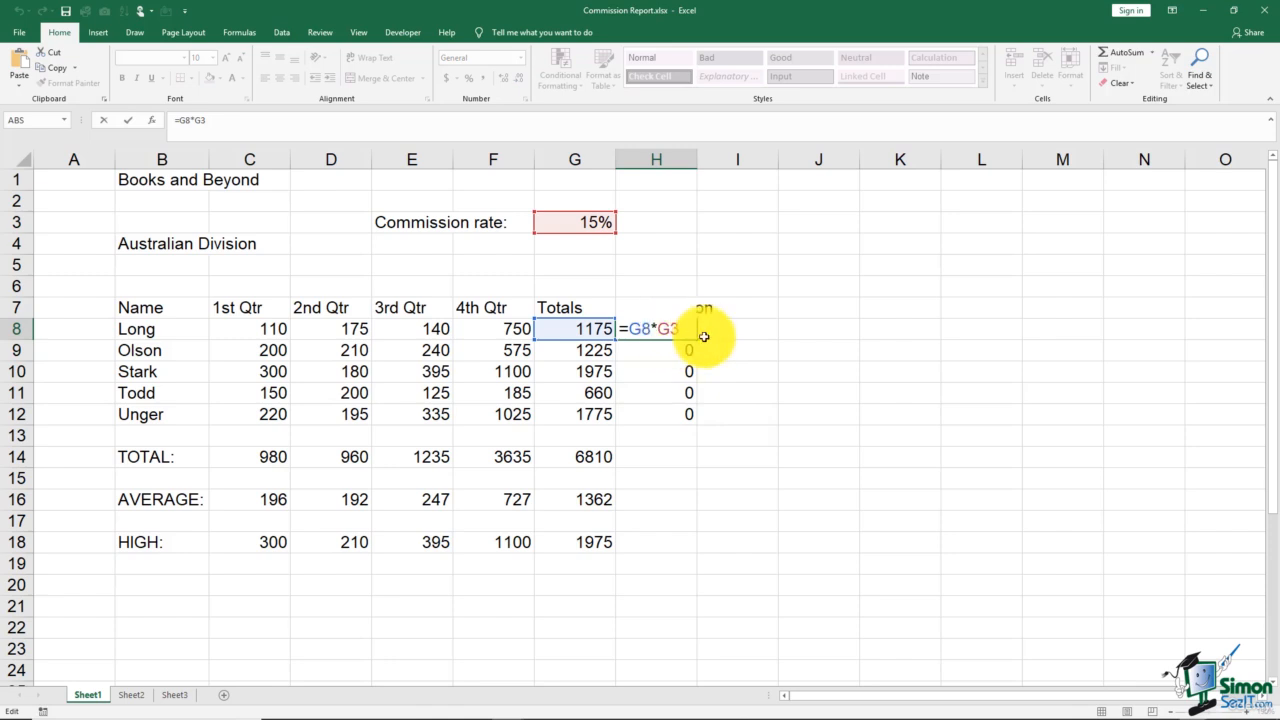
{"action": "type", "text": "$"}
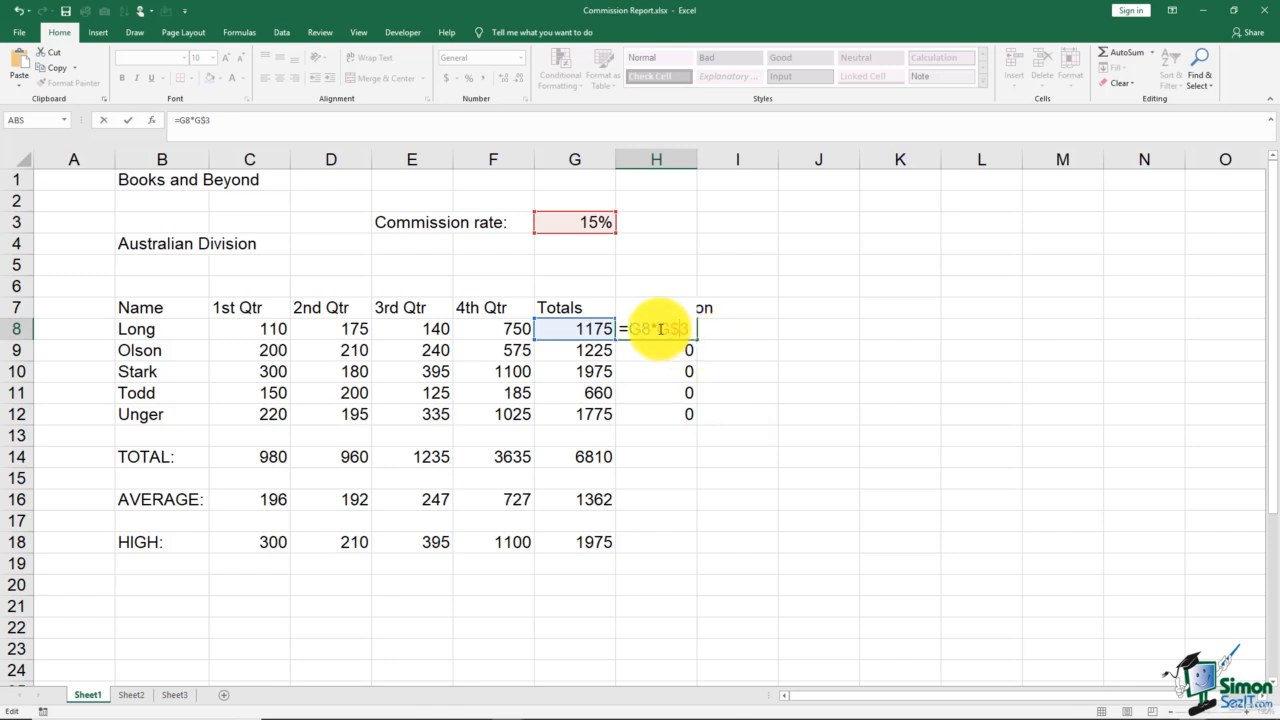
{"action": "left_click", "coordinate": [660, 329]}
{"action": "type", "text": "$"}
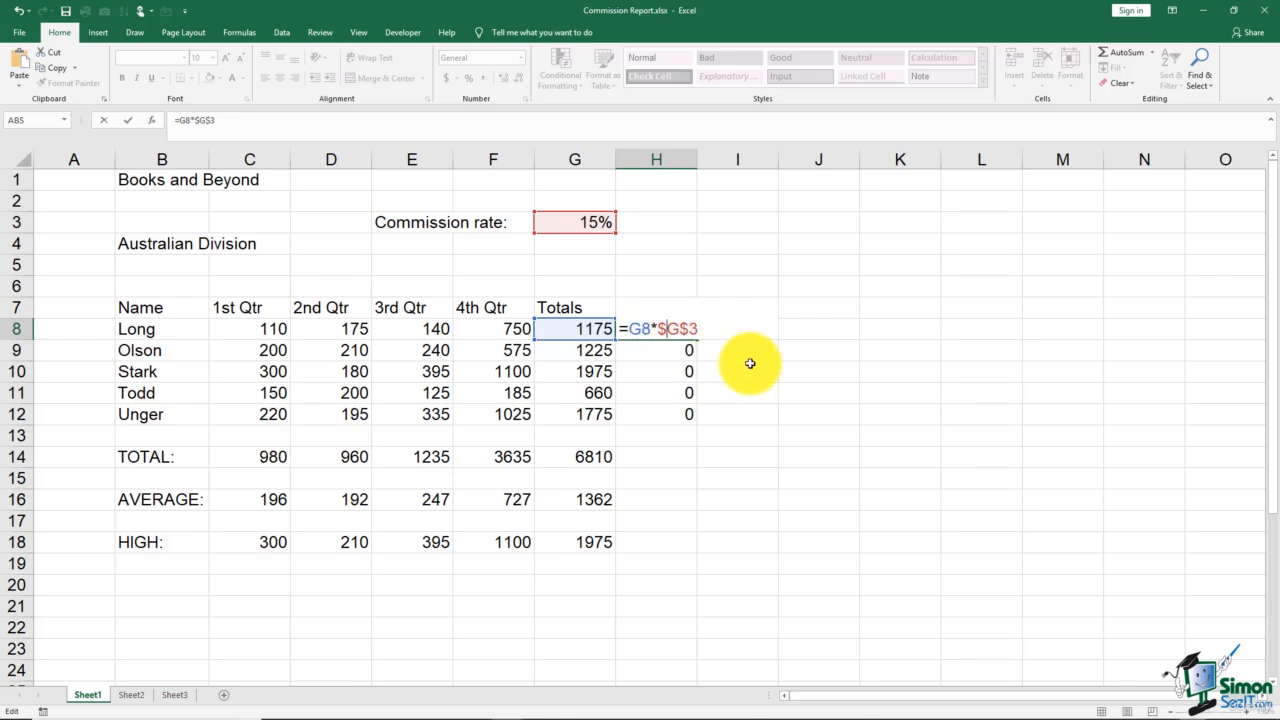
{"action": "key", "text": "Return"}
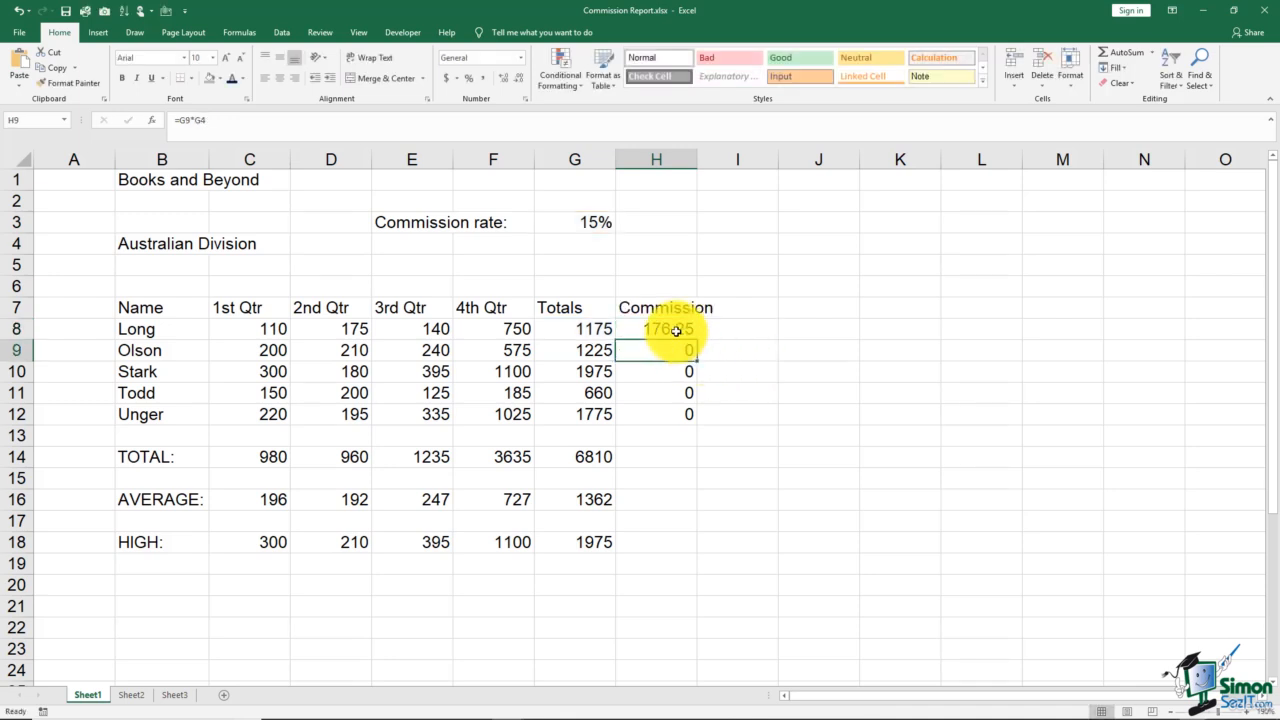
{"action": "left_click", "coordinate": [702, 334]}
{"action": "left_click_drag", "start_coordinate": [698, 345], "coordinate": [708, 420]}
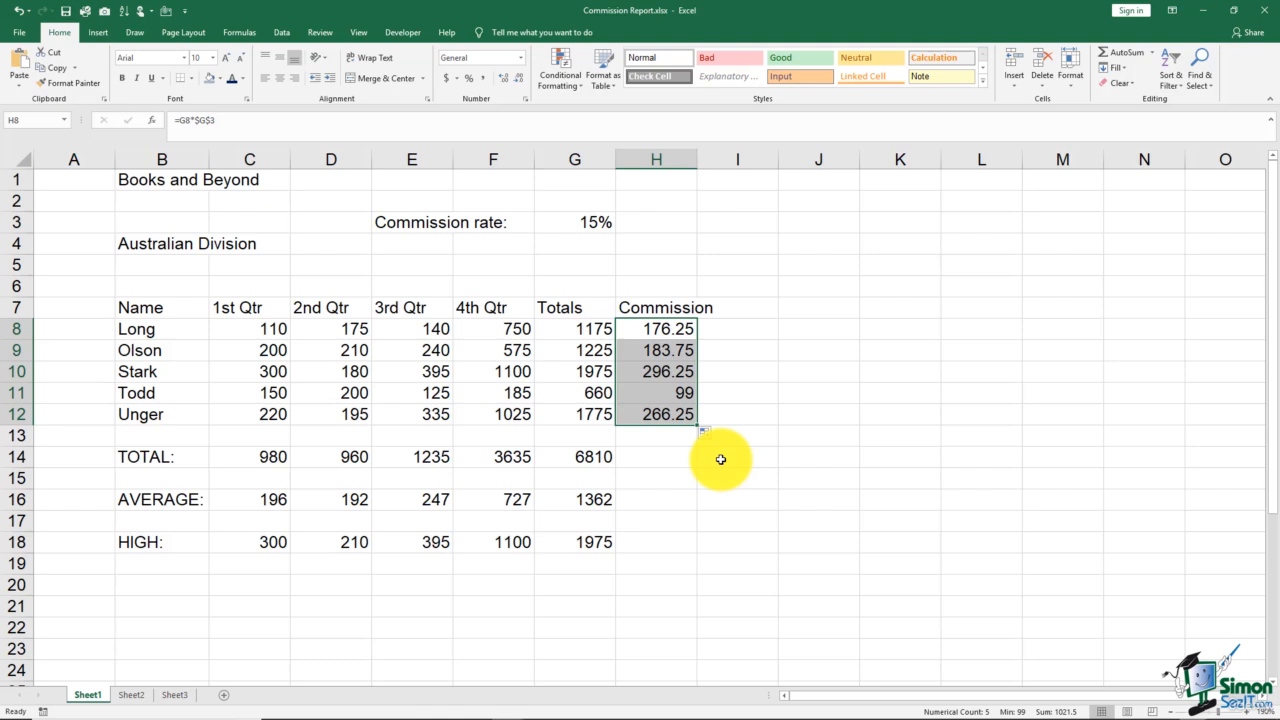
- Delete the commission rate label and its value from E3:G3
{"action": "left_click", "coordinate": [549, 224]}
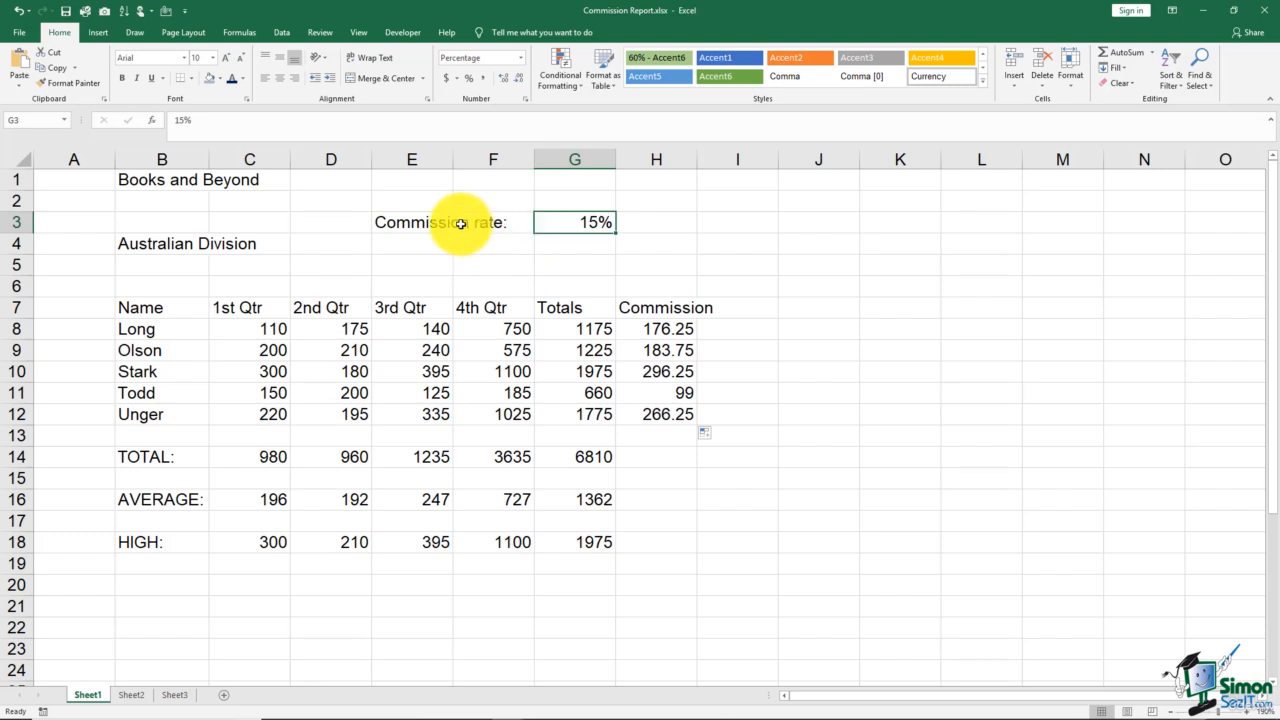
{"action": "left_click_drag", "start_coordinate": [434, 223], "coordinate": [569, 229]}
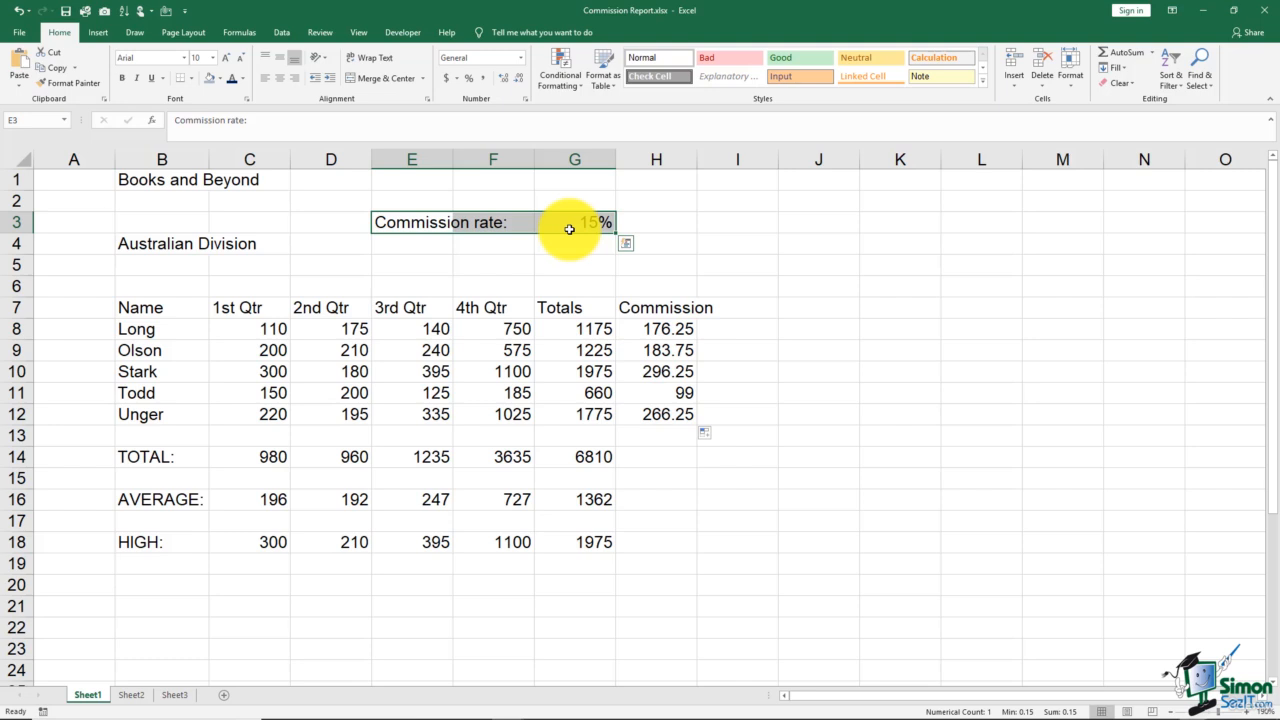
{"action": "key", "text": "Delete"}
{"action": "left_click", "coordinate": [664, 265]}
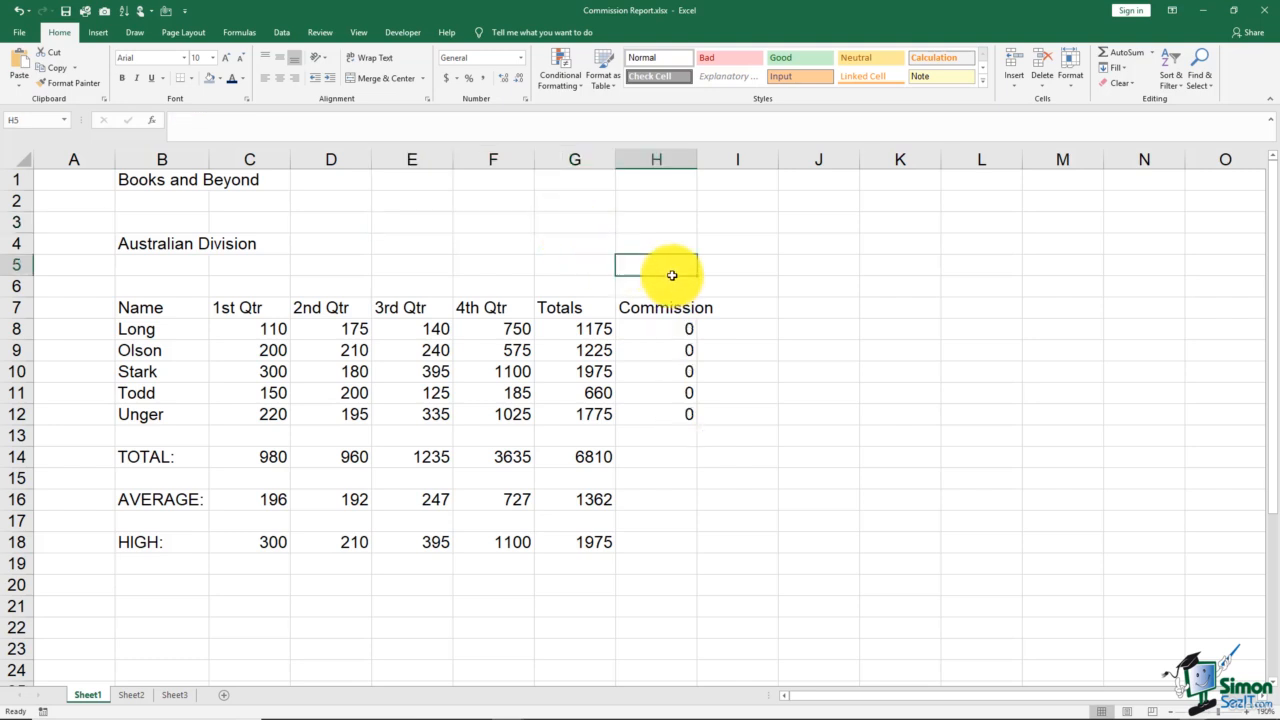
- Define a workbook-scope name Com that refers to the constant =15%
{"action": "left_click", "coordinate": [669, 332]}
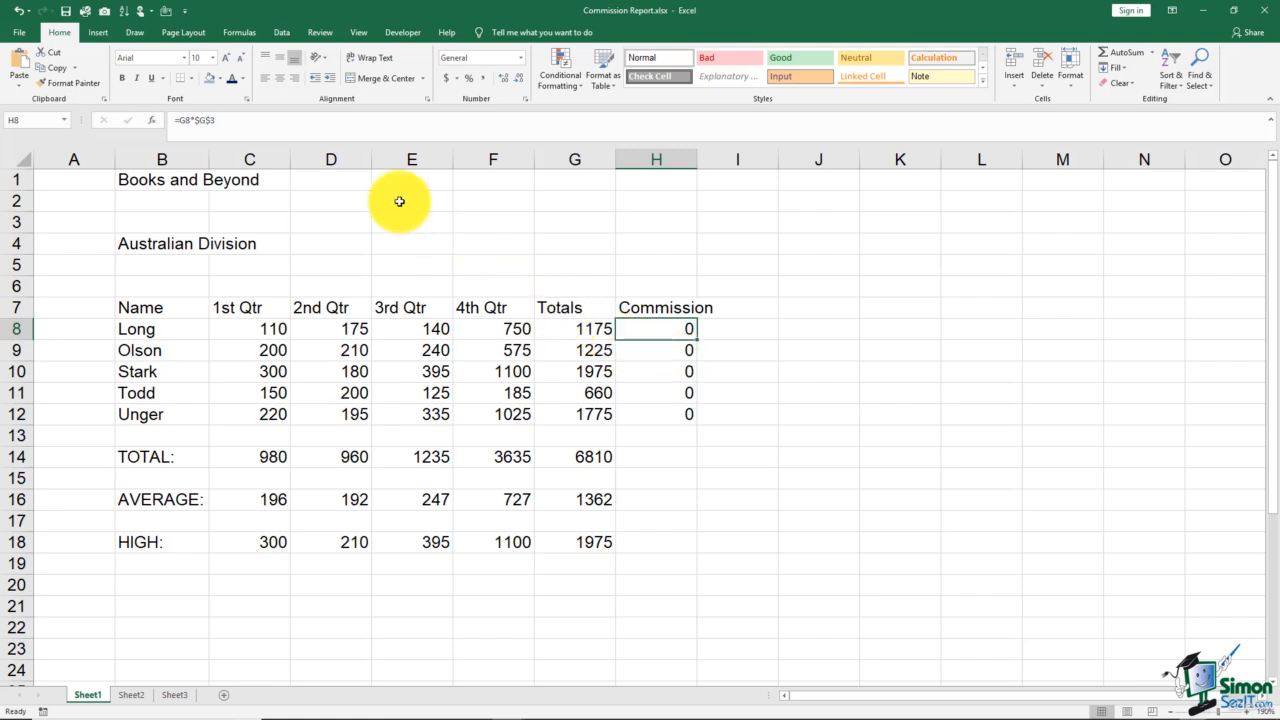
{"action": "left_click", "coordinate": [247, 37]}
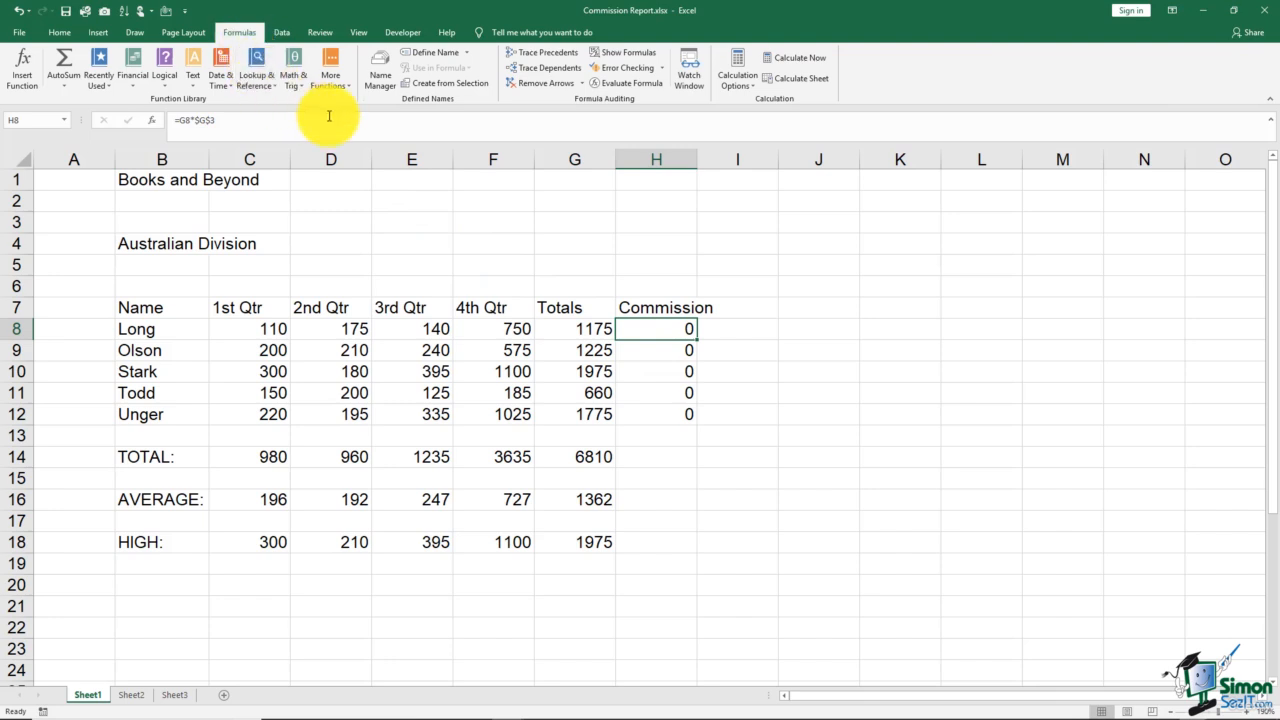
{"action": "left_click", "coordinate": [381, 80]}
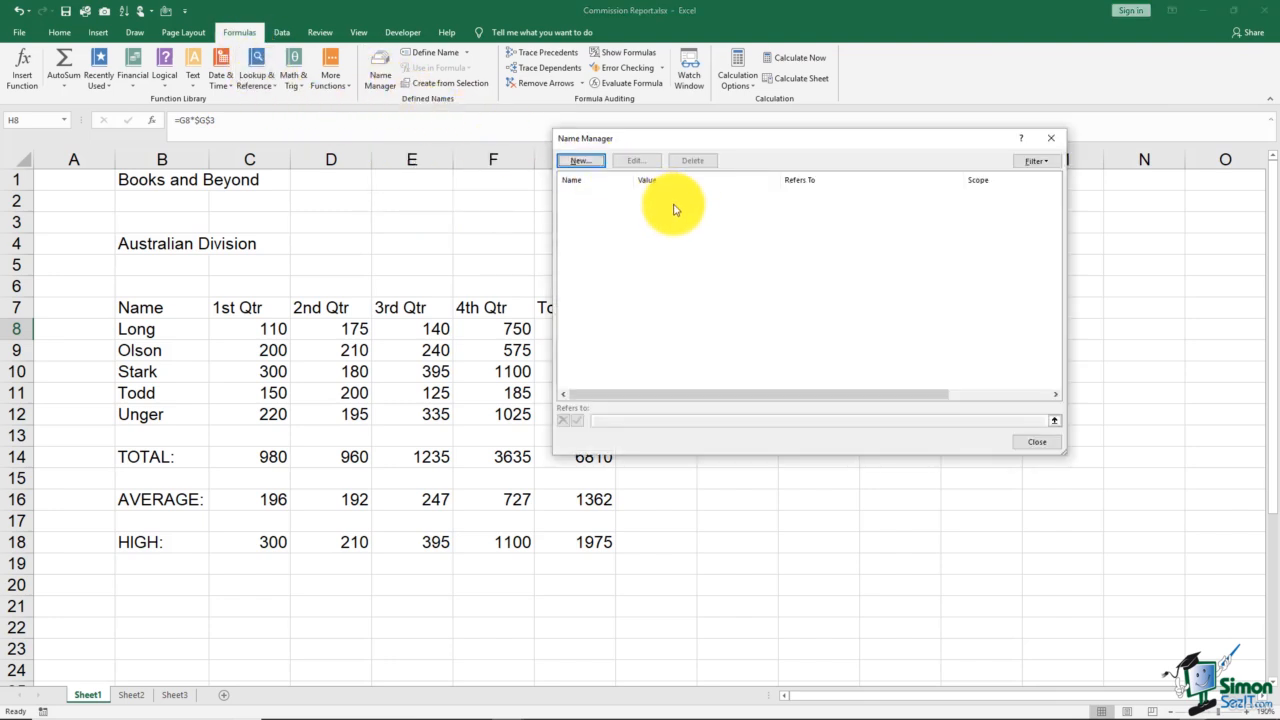
{"action": "left_click", "coordinate": [585, 160]}
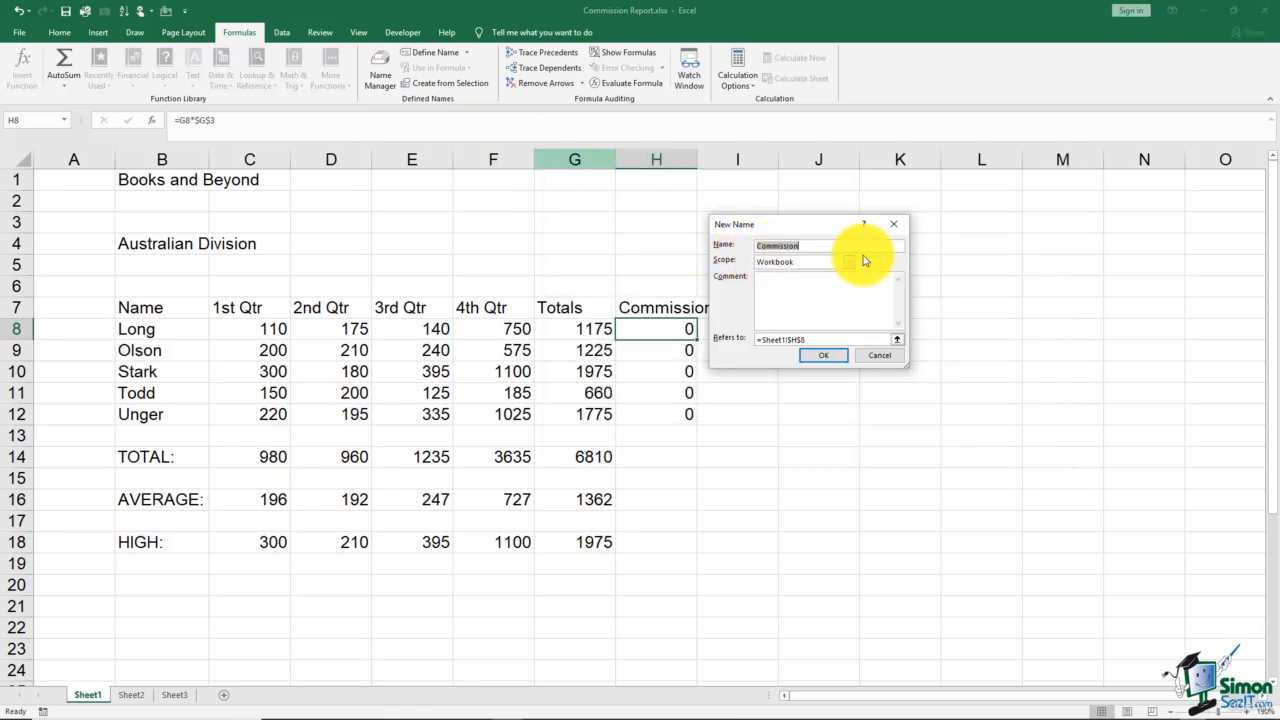
{"action": "type", "text": "Com"}
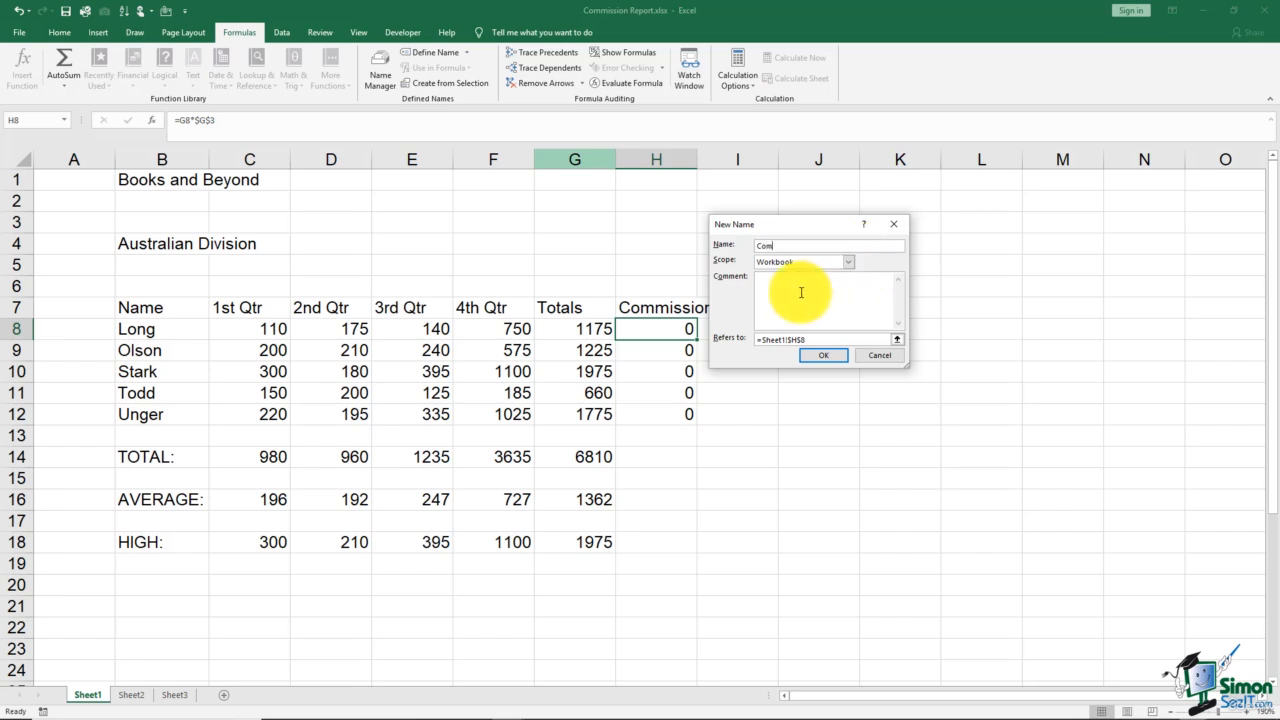
{"action": "left_click", "coordinate": [825, 338]}
{"action": "left_click_drag", "start_coordinate": [825, 338], "coordinate": [760, 338]}
{"action": "key", "text": "Delete"}
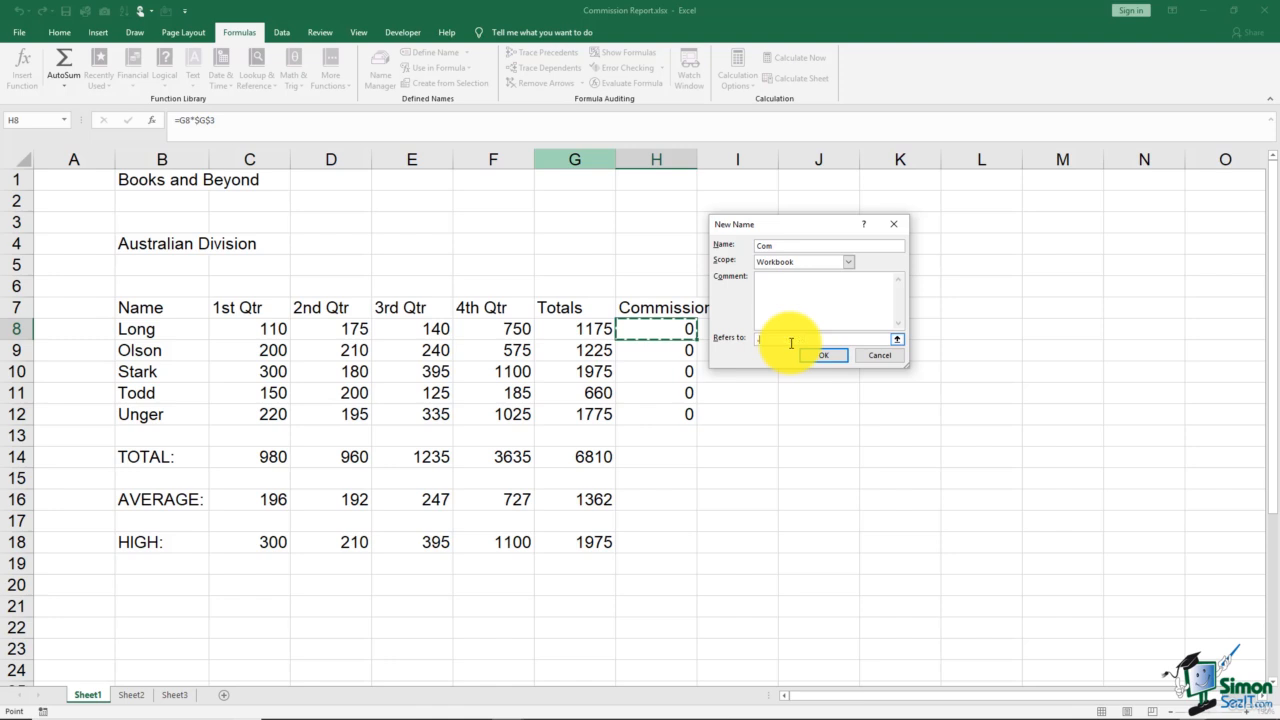
{"action": "type", "text": "=15%"}
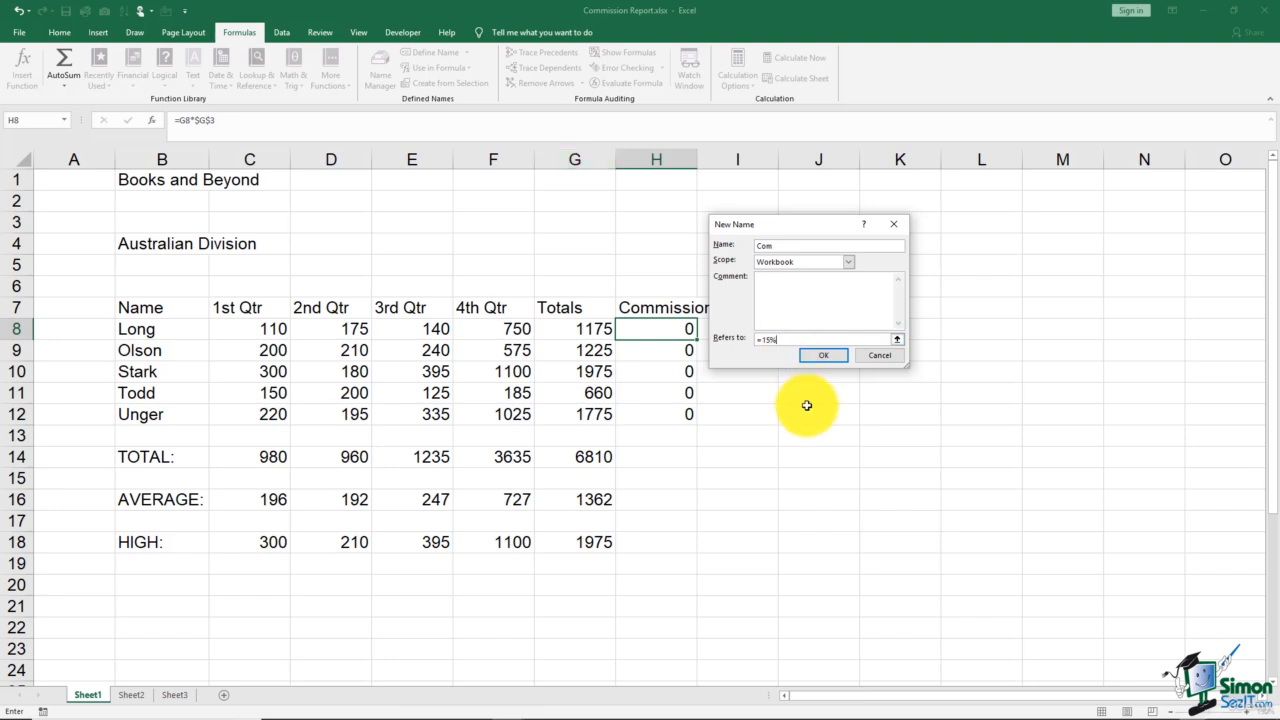
{"action": "left_click", "coordinate": [825, 356]}
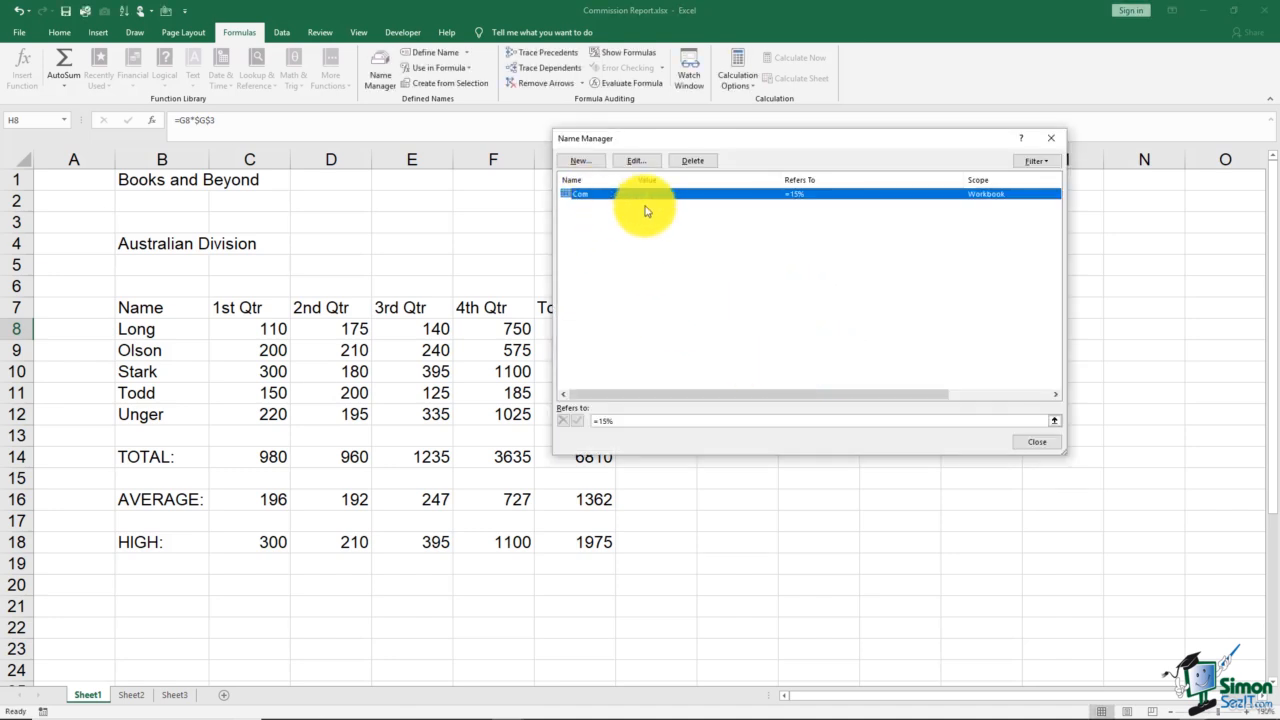
{"action": "left_click", "coordinate": [1051, 138]}
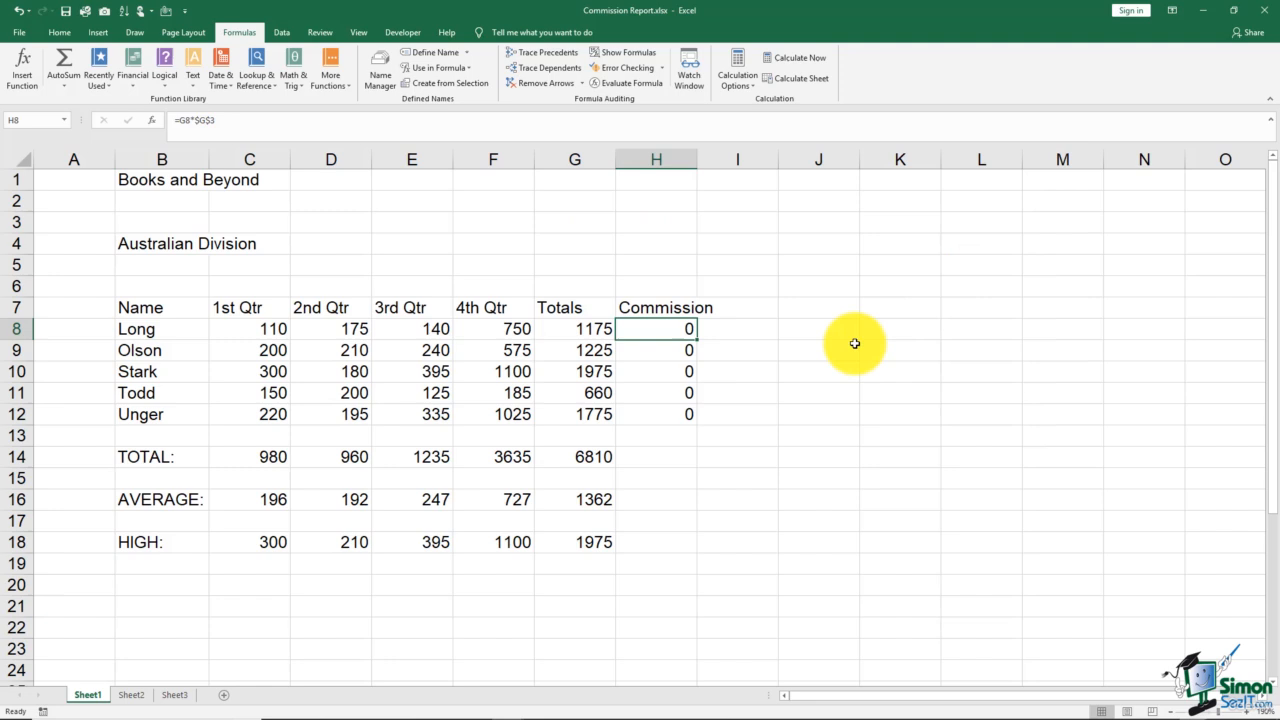
- Replace the commission rate cell reference in H8 with the name, making it =G8*Com, and fill the formula down to H12
{"action": "double_click", "coordinate": [656, 330]}
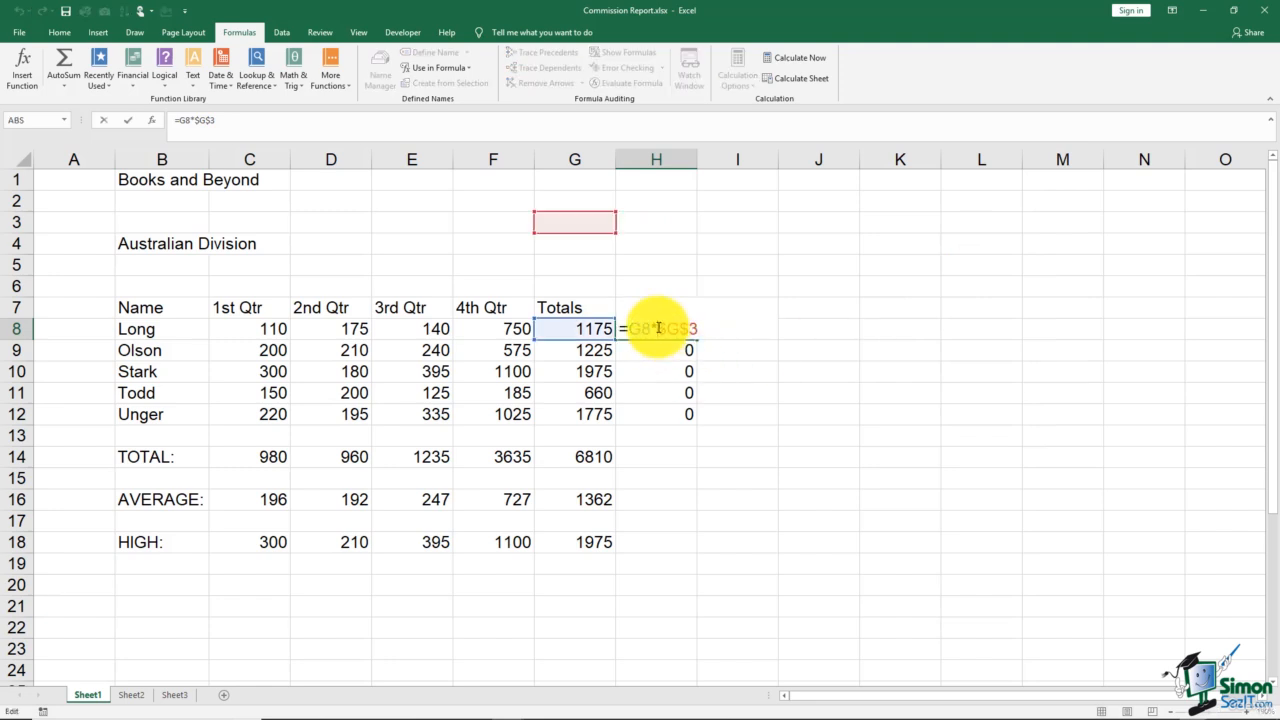
{"action": "left_click_drag", "start_coordinate": [659, 328], "coordinate": [731, 329]}
{"action": "type", "text": "c"}
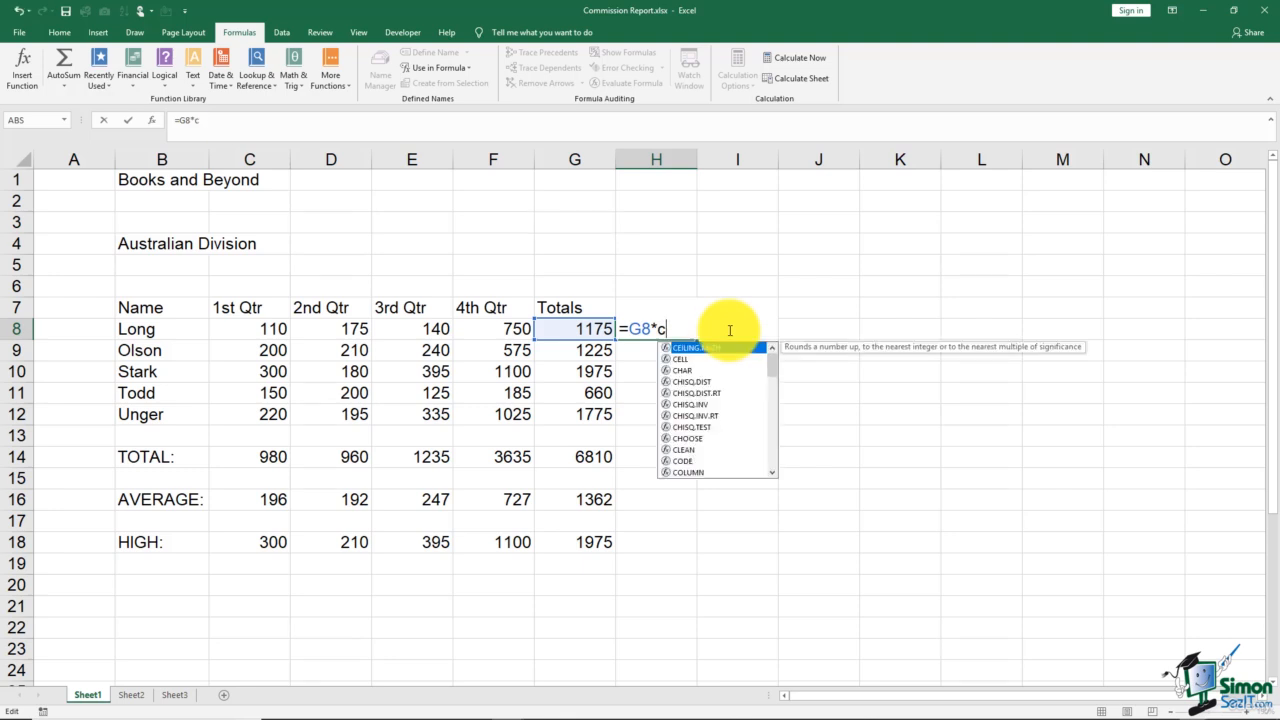
{"action": "type", "text": "om"}
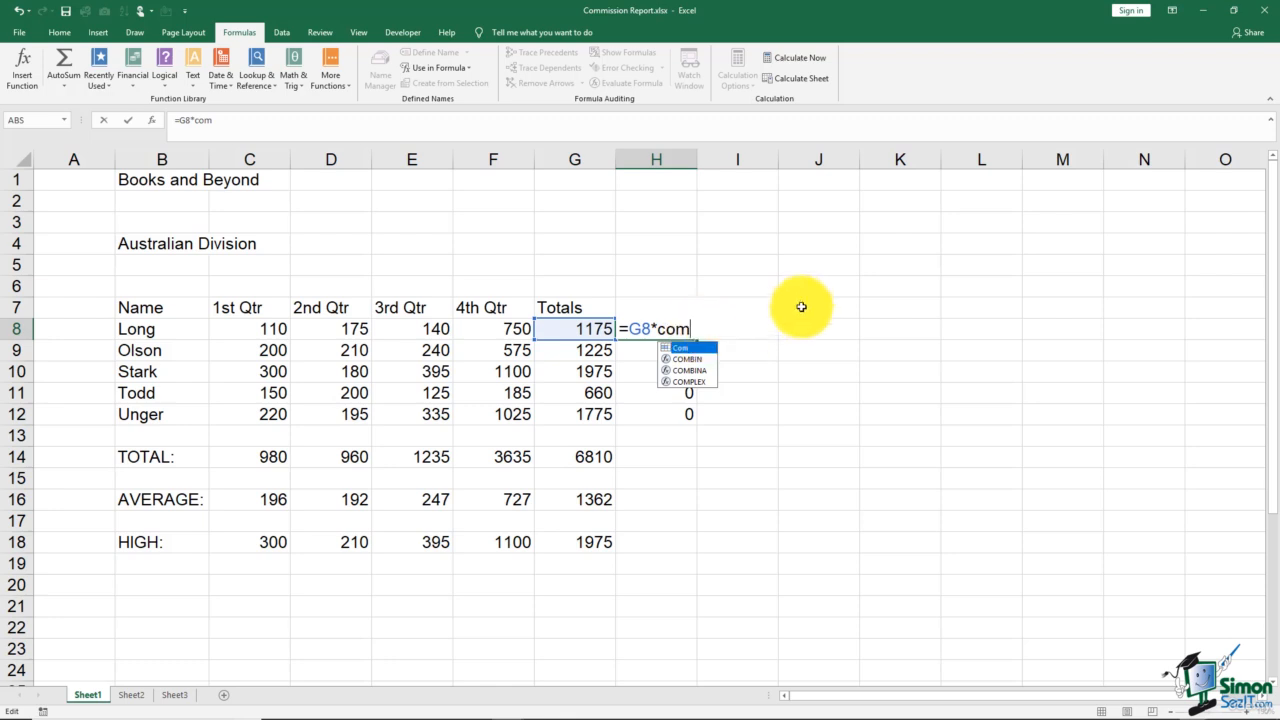
{"action": "key", "text": "Return"}
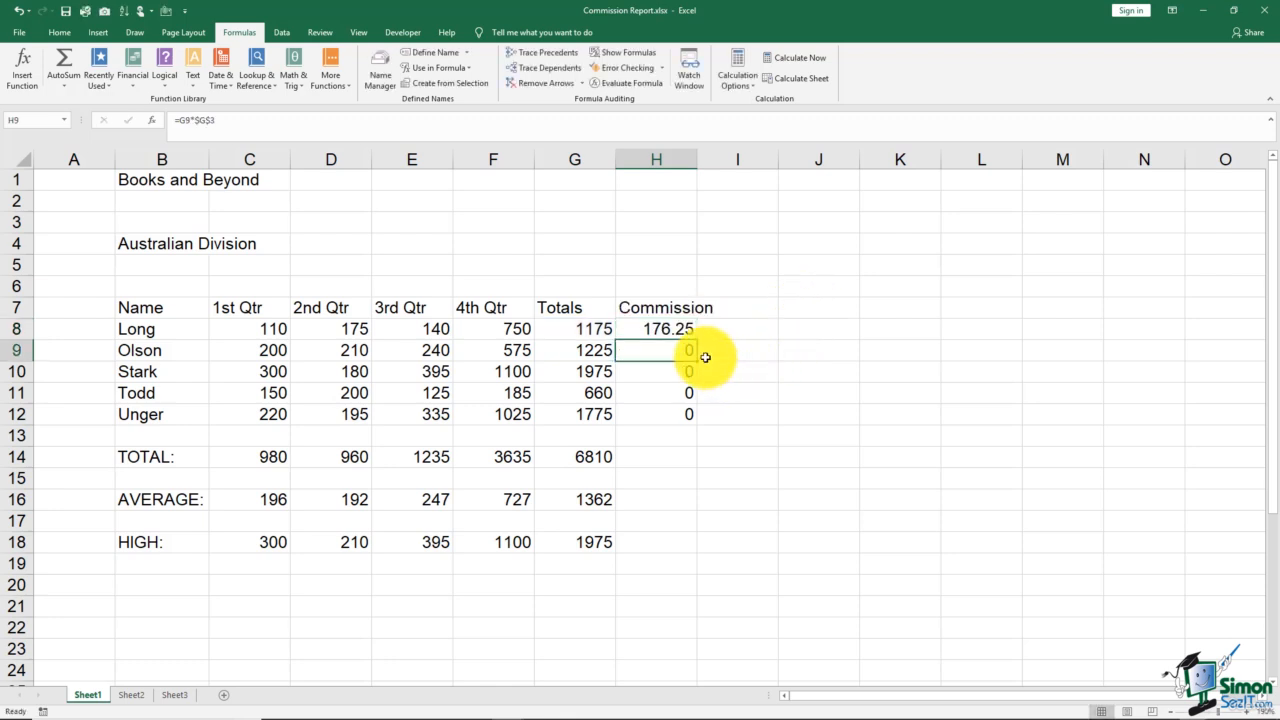
{"action": "left_click", "coordinate": [678, 329]}
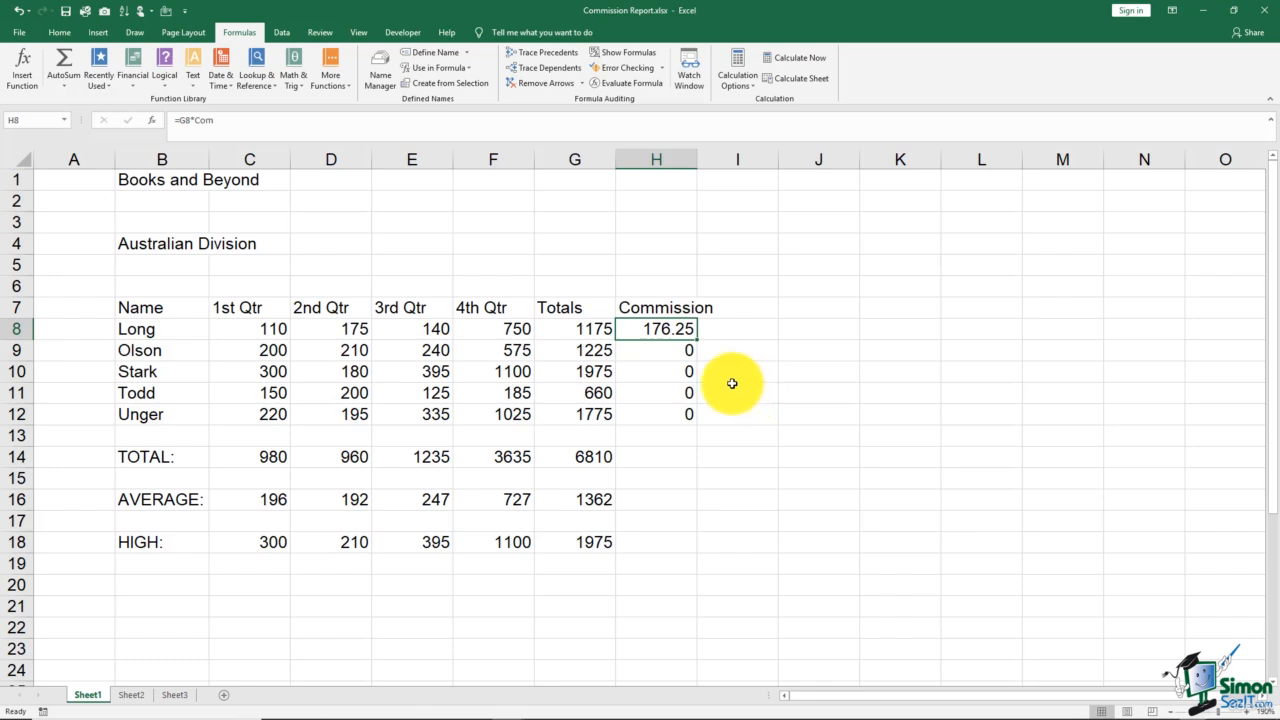
{"action": "left_click_drag", "start_coordinate": [696, 340], "coordinate": [738, 425]}
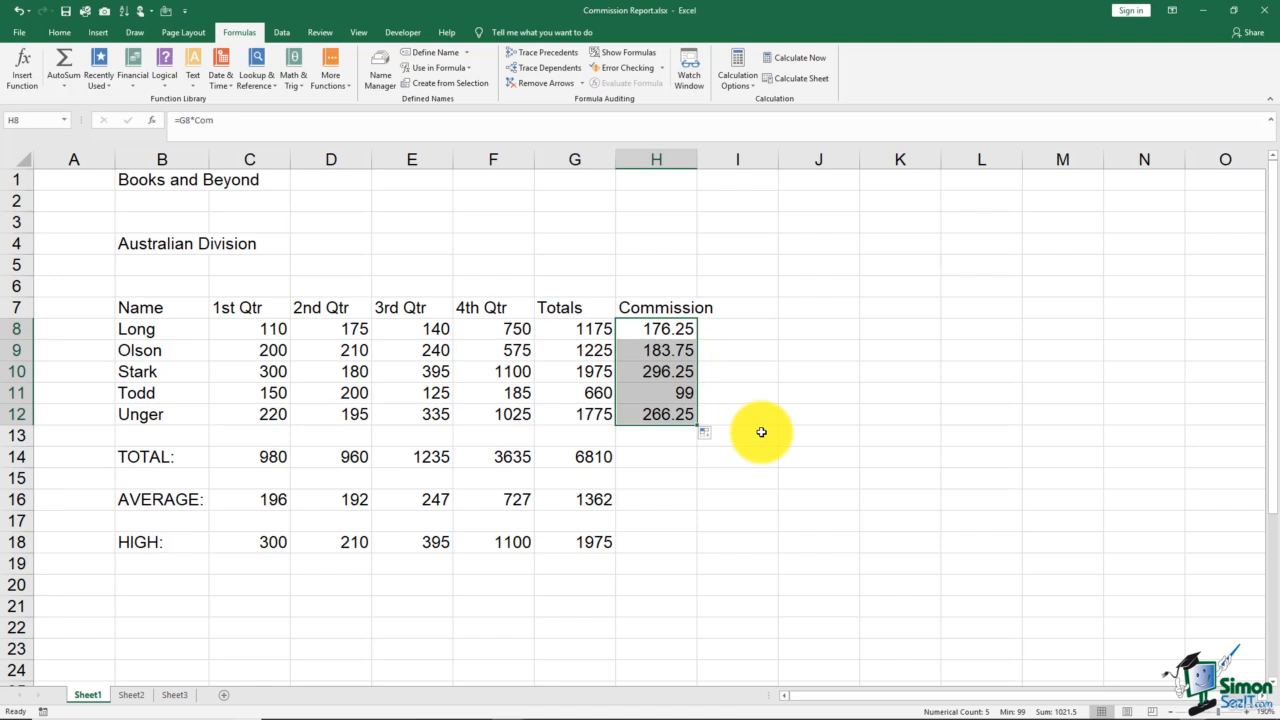
{"action": "left_click", "coordinate": [760, 432]}
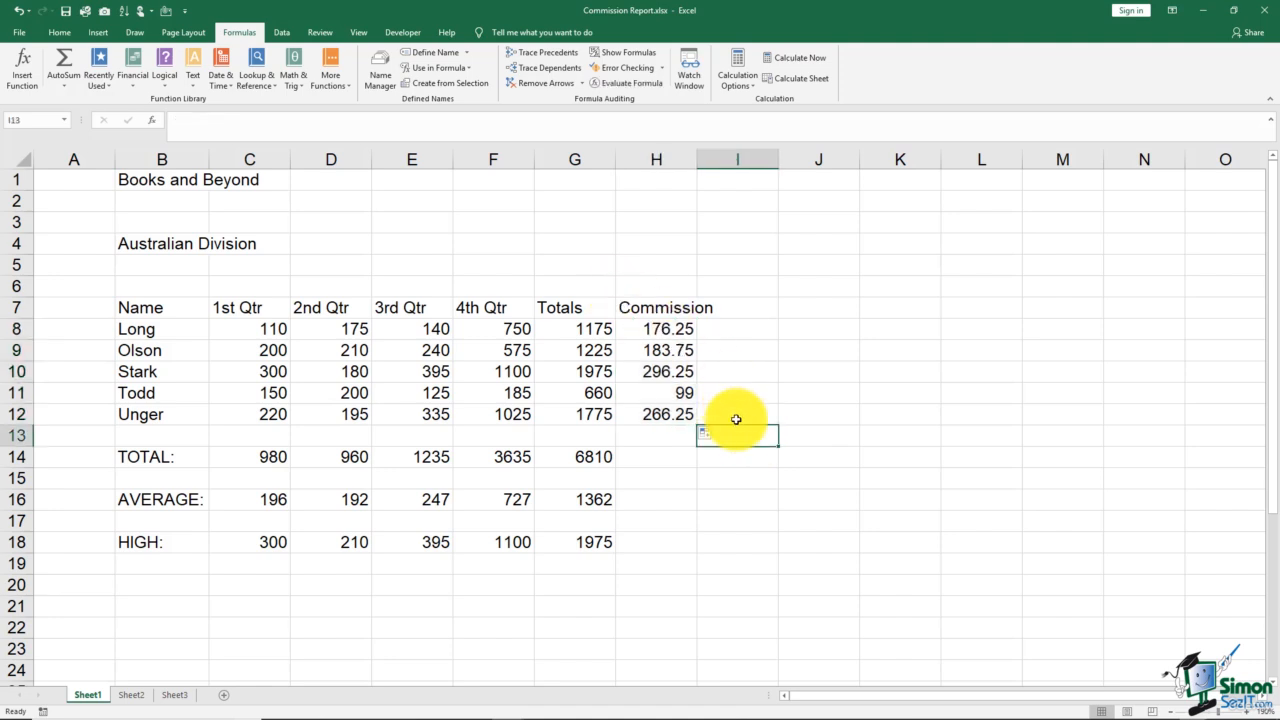
- Open the definition of the name Com to review its value, and close the Name Manager
{"action": "left_click", "coordinate": [381, 68]}
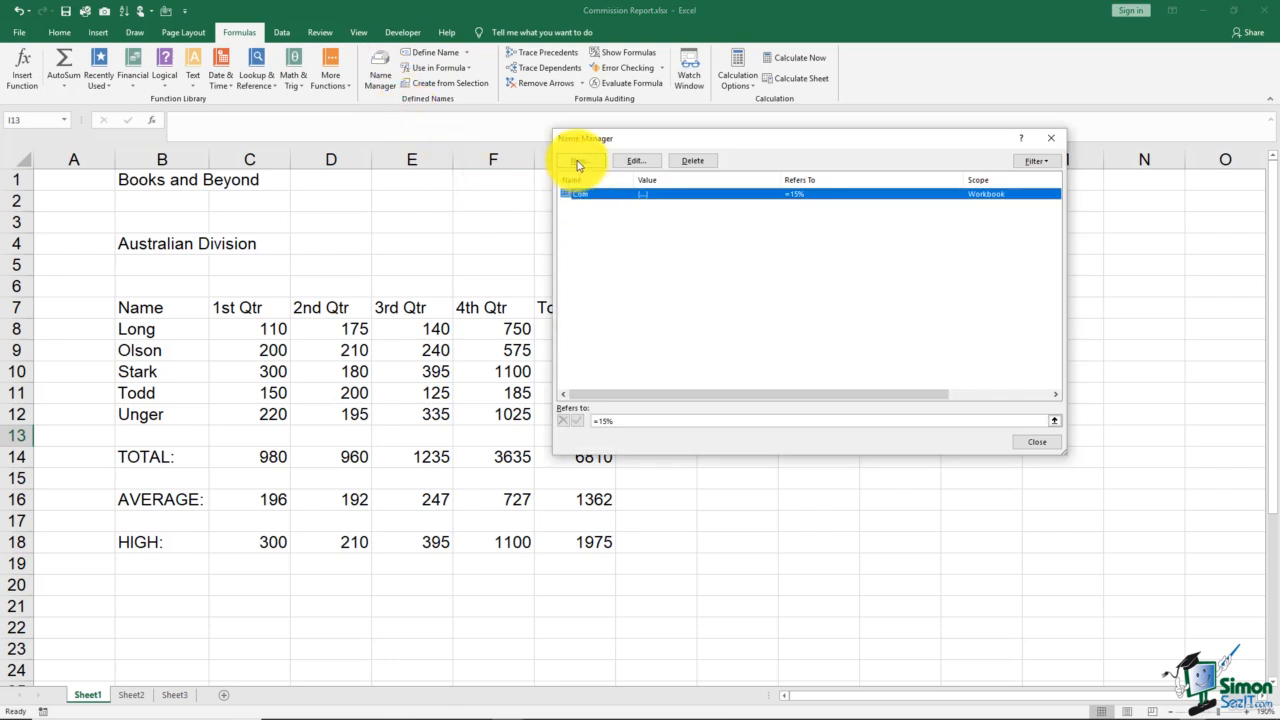
{"action": "key", "text": "Escape"}
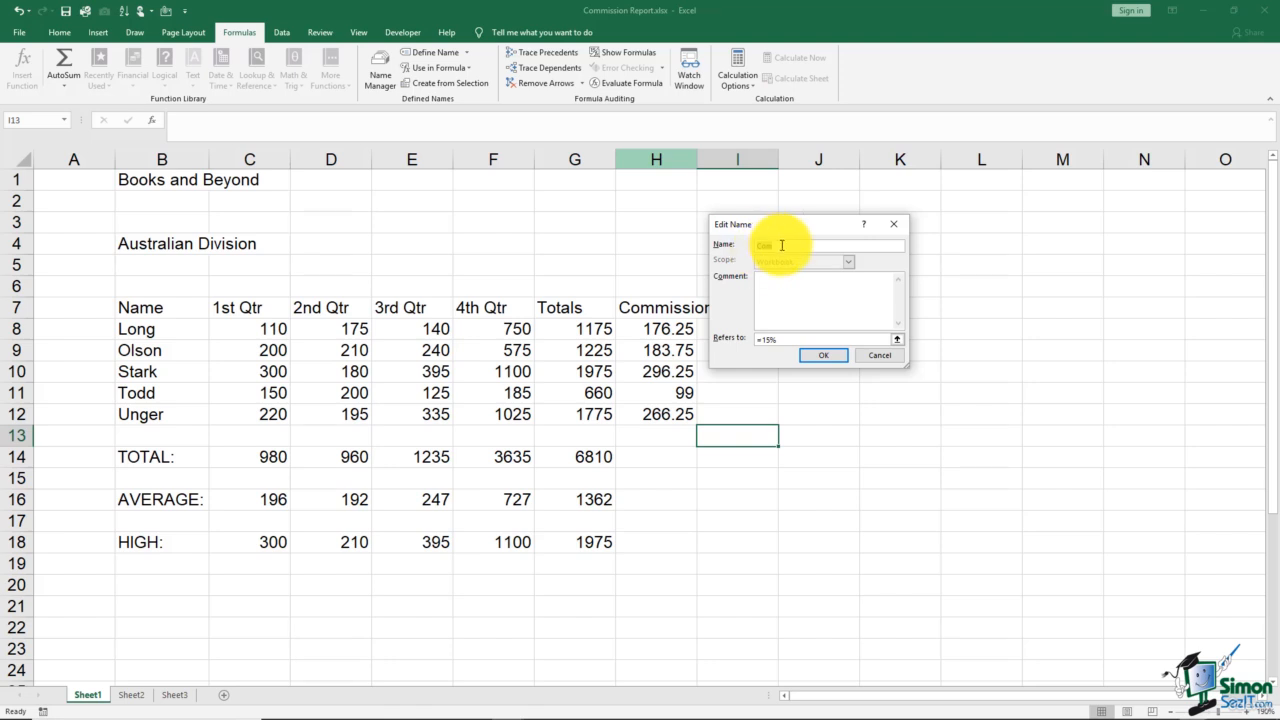
{"action": "left_click", "coordinate": [806, 352]}
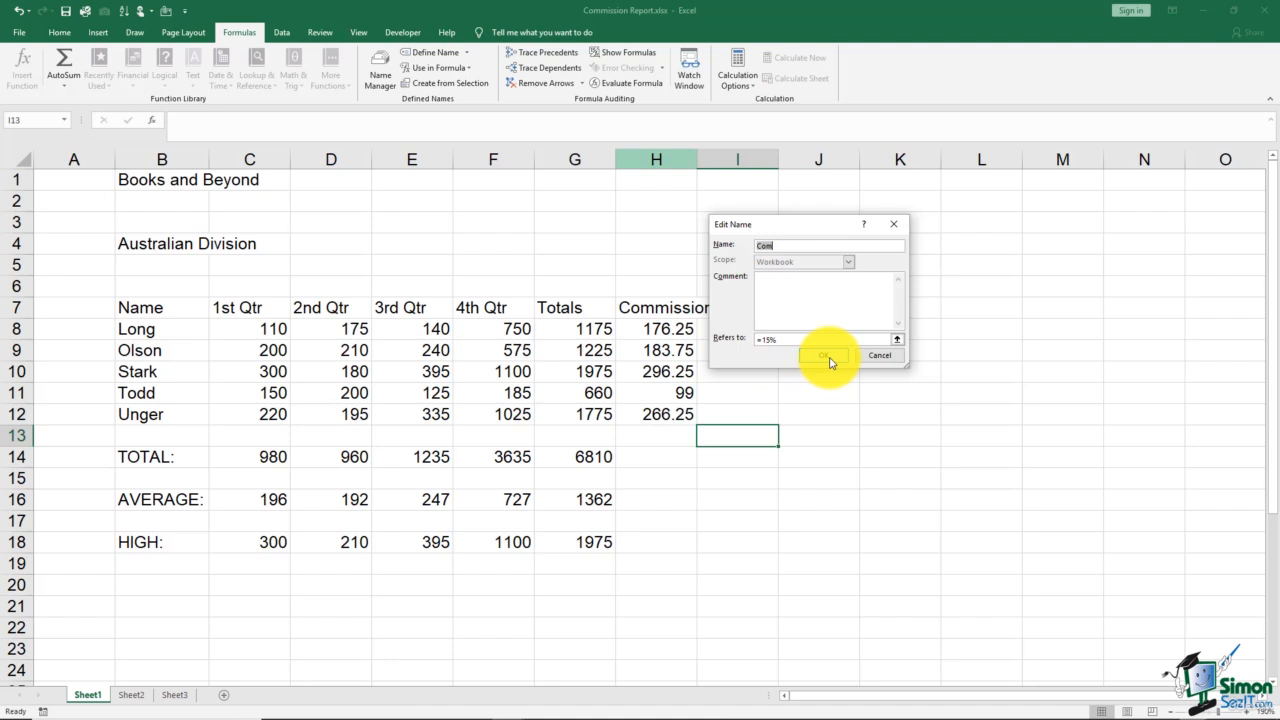
{"action": "left_click", "coordinate": [829, 360]}
{"action": "left_click", "coordinate": [1038, 444]}
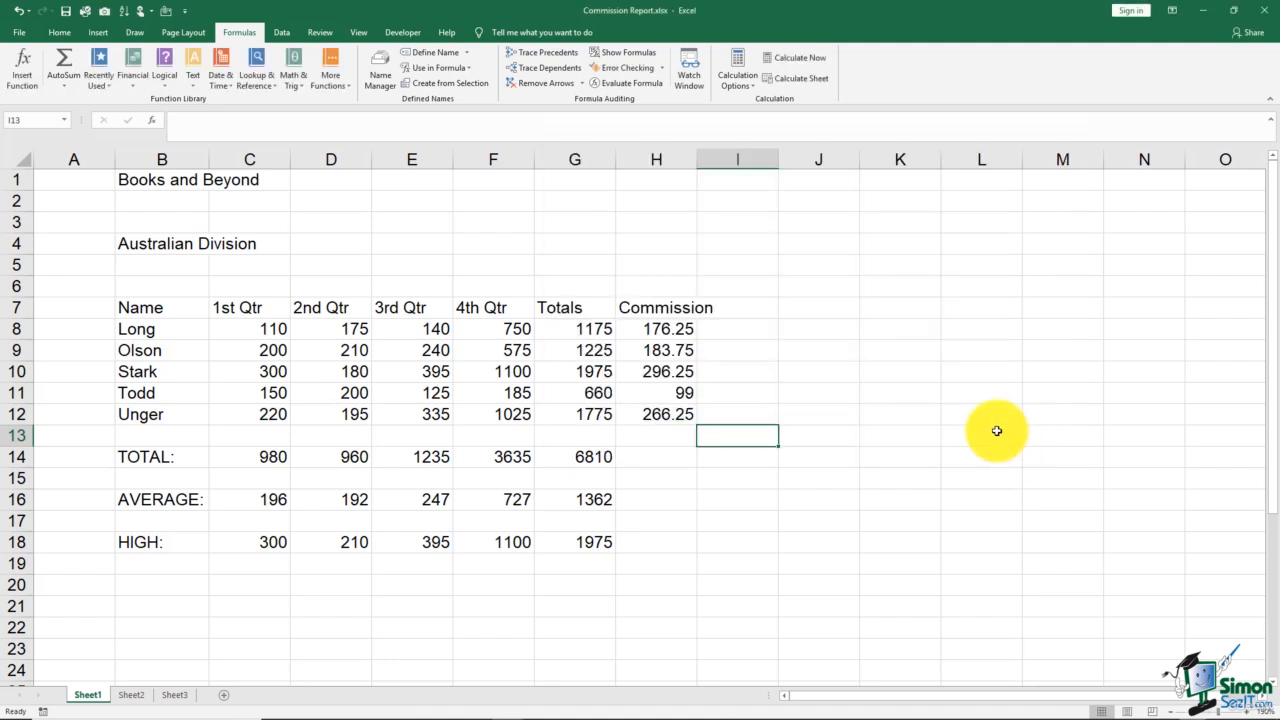